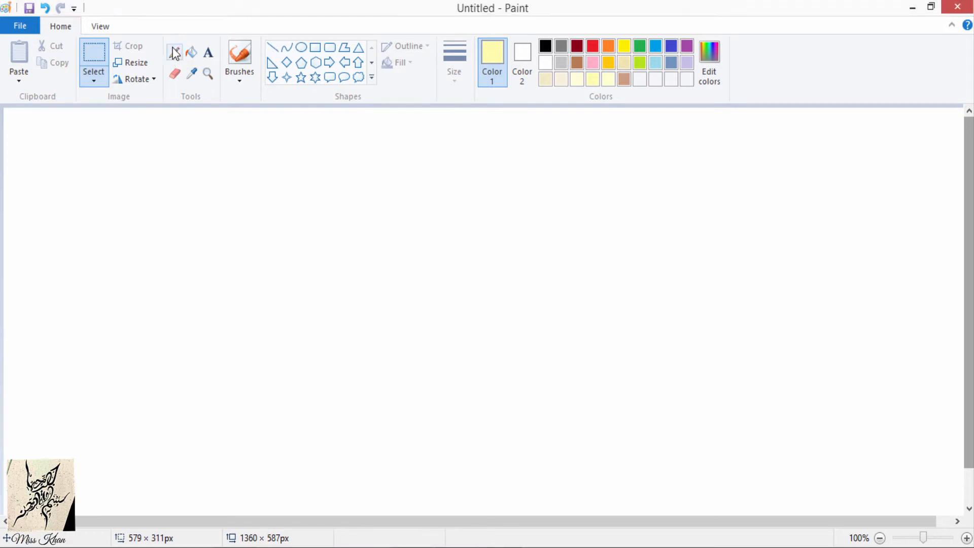
- Draw a closed, irregular egg-white outline with the Pencil in pale yellow mid-canvas and fill it with the same colour
left_click(174, 52)
left_click(450, 65)
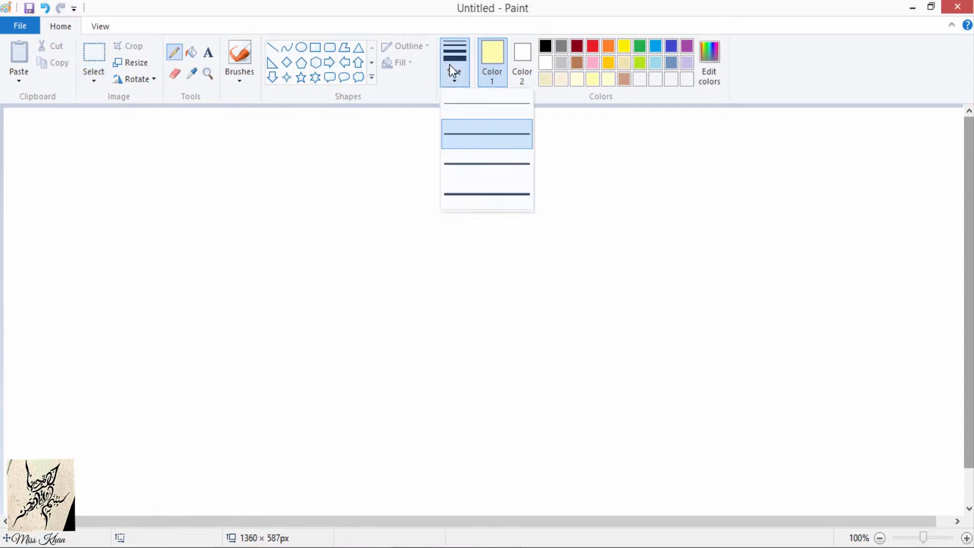
left_click(594, 84)
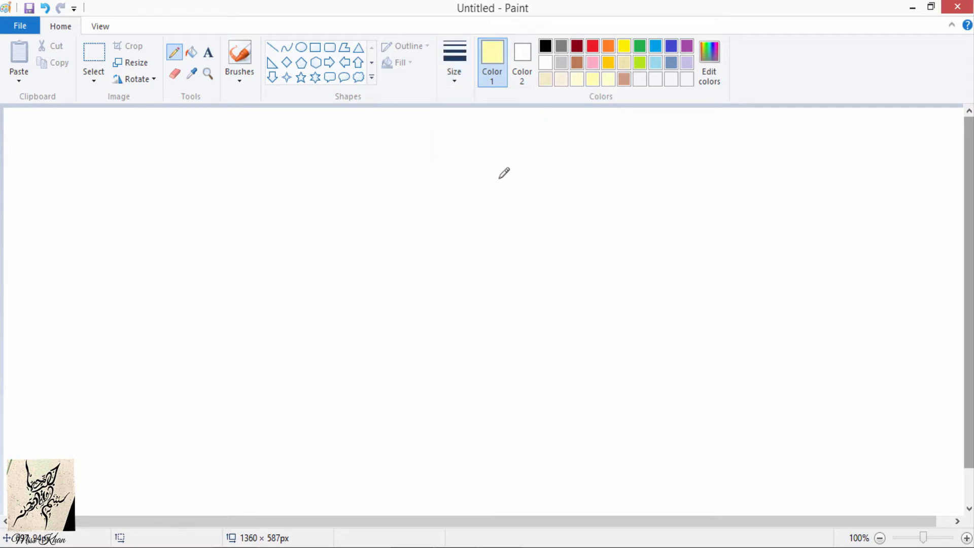
mouse_move(504, 172)
left_mouse_down()
mouse_move(451, 173)
mouse_move(318, 222)
mouse_move(318, 288)
mouse_move(381, 328)
mouse_move(434, 386)
mouse_move(476, 392)
mouse_move(587, 317)
mouse_move(592, 266)
mouse_move(545, 197)
mouse_move(496, 176)
left_mouse_up()
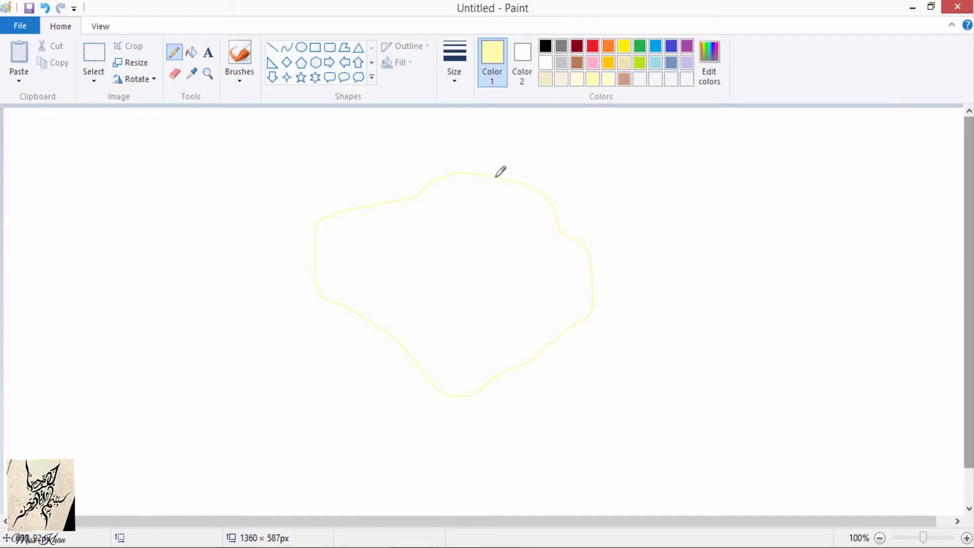
left_click(191, 52)
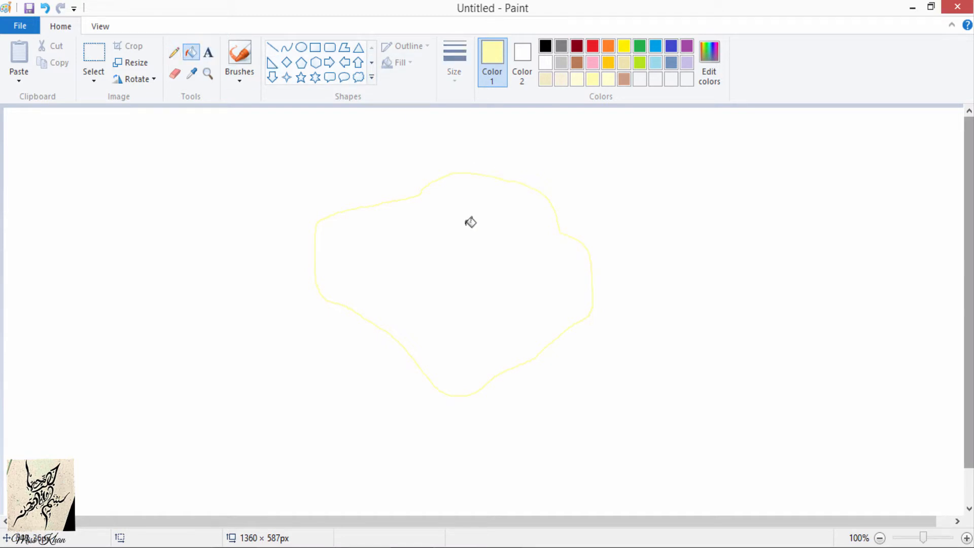
left_click(472, 224)
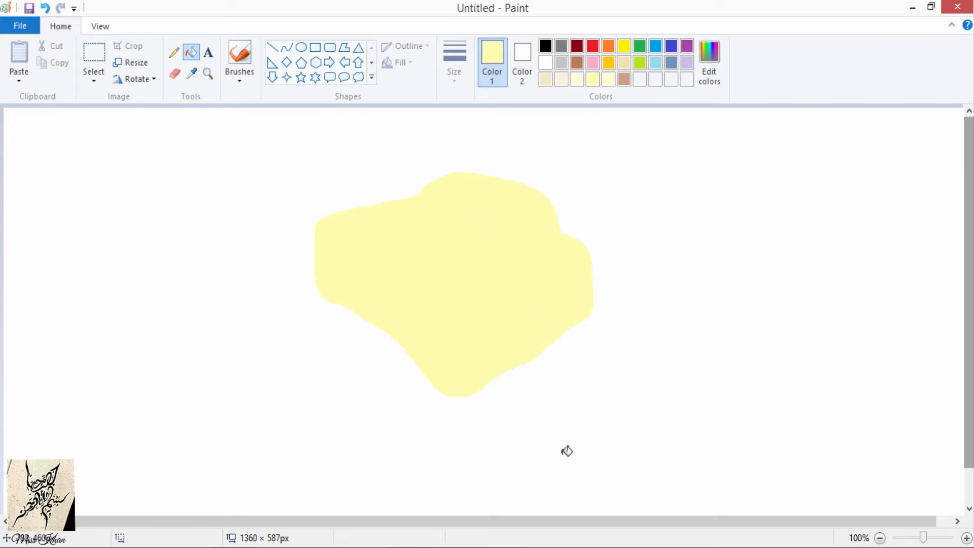
- Draw a yellow ellipse of about 149 × 64 px as the yolk in the middle of the egg white and fill it yellow
left_click(623, 50)
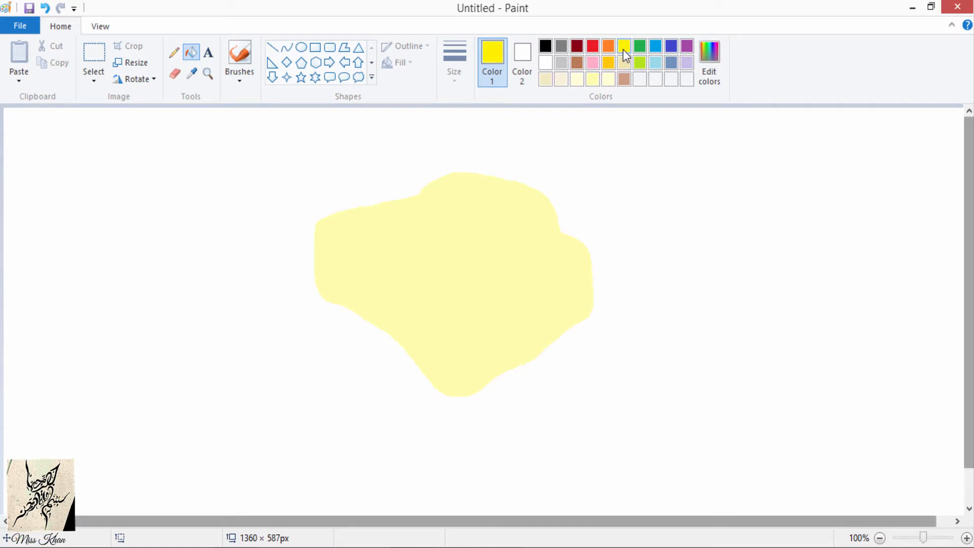
left_click(300, 46)
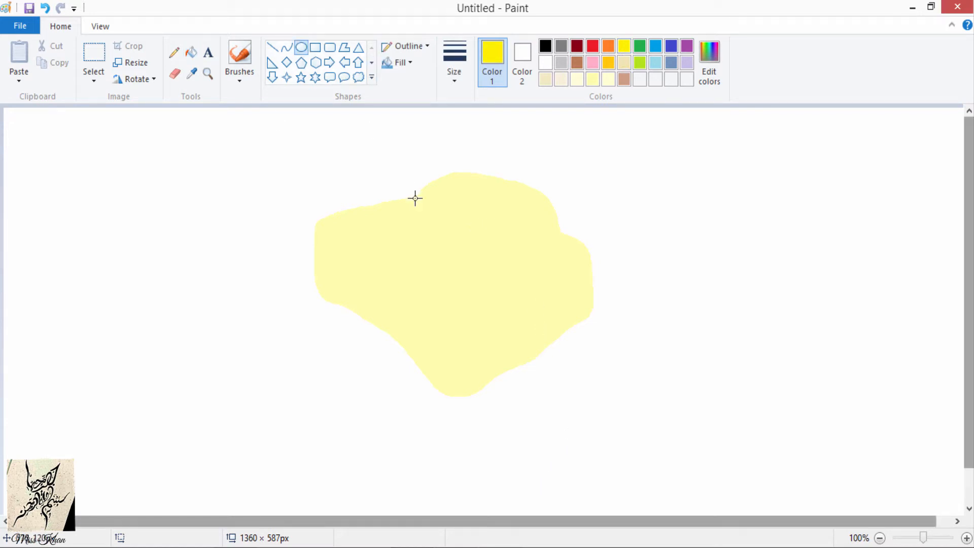
left_click_drag(404, 251, 483, 280)
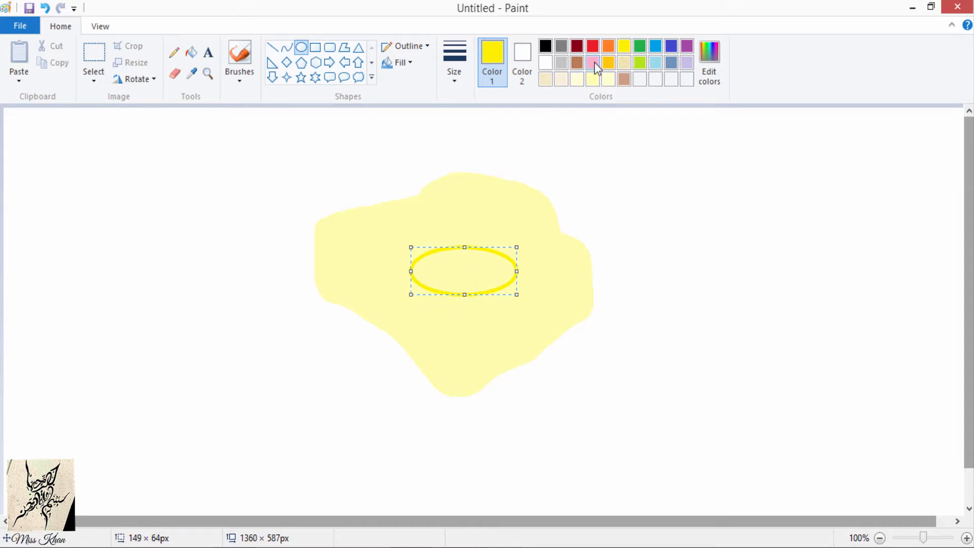
left_click(608, 64)
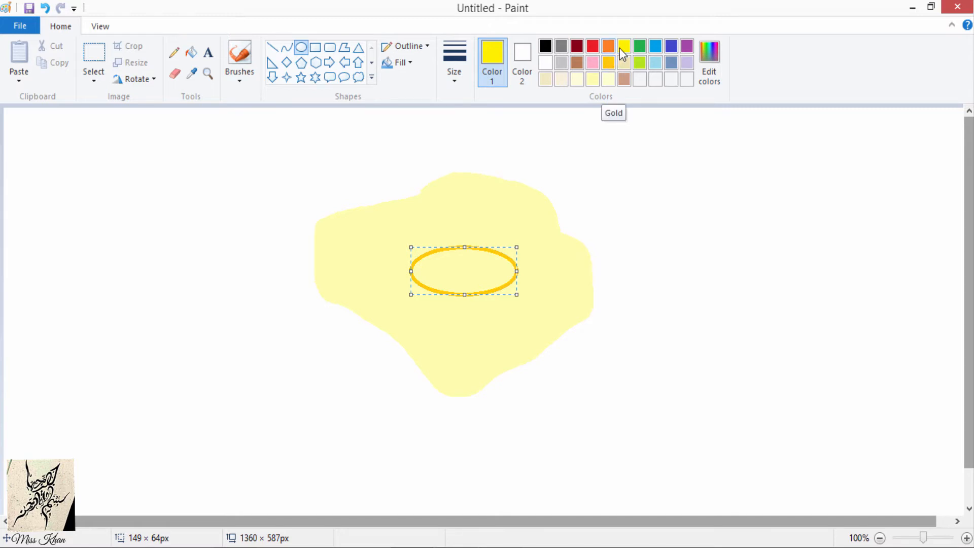
left_click(621, 48)
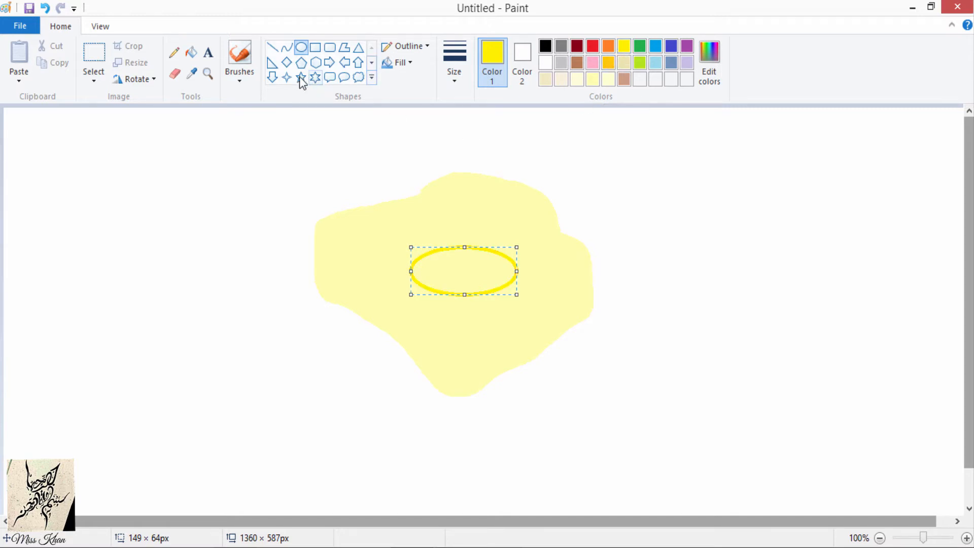
left_click(194, 58)
left_click(489, 280)
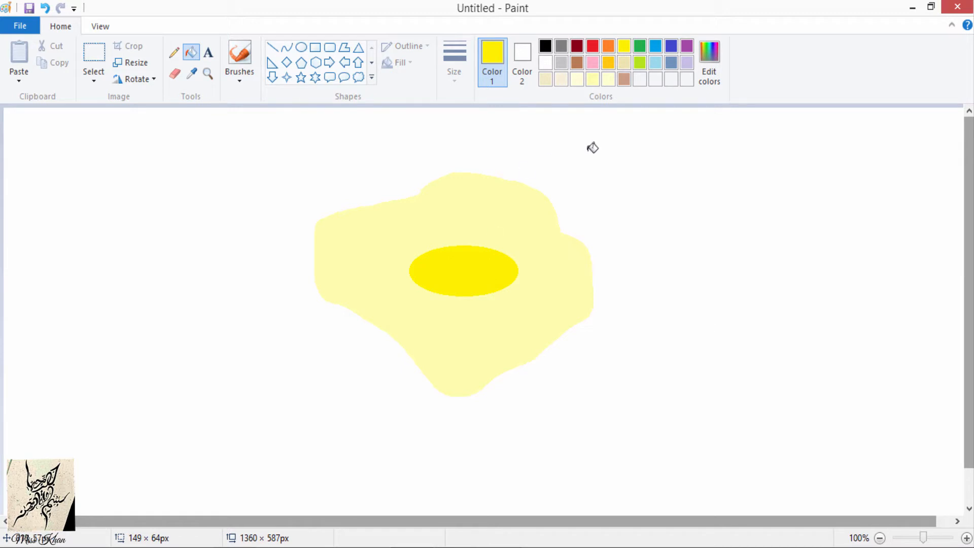
- Trace the yolk's edge all around with the Crayon brush in gold at the thinnest size
left_click(607, 63)
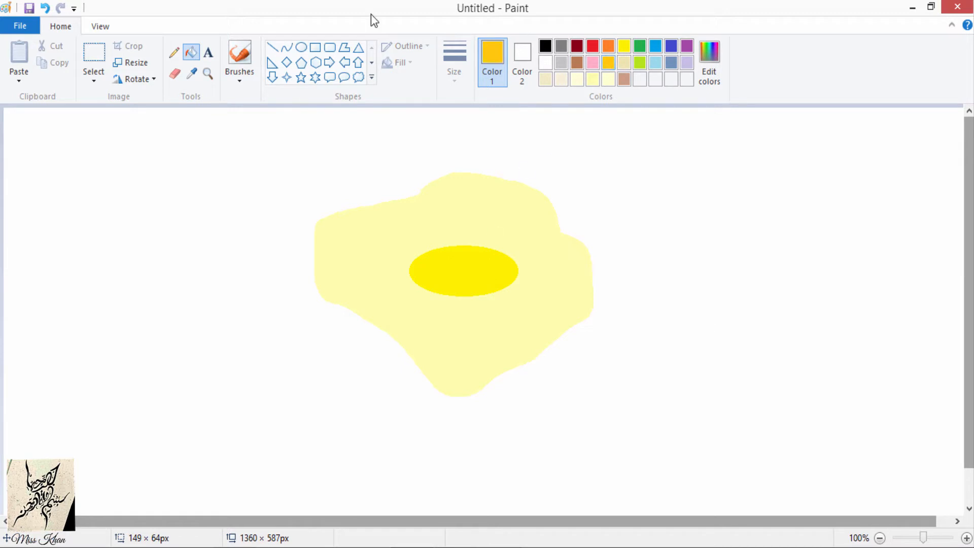
left_click(242, 62)
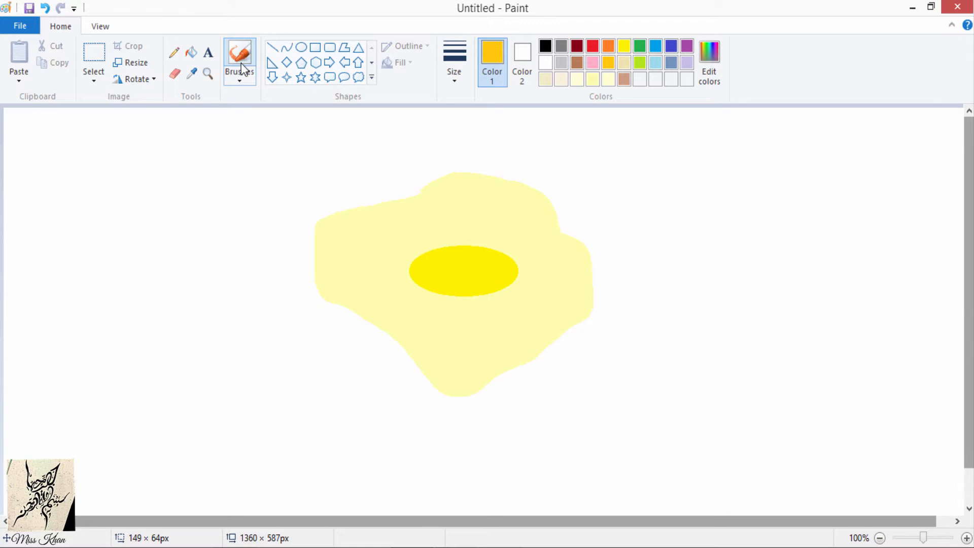
left_click(240, 80)
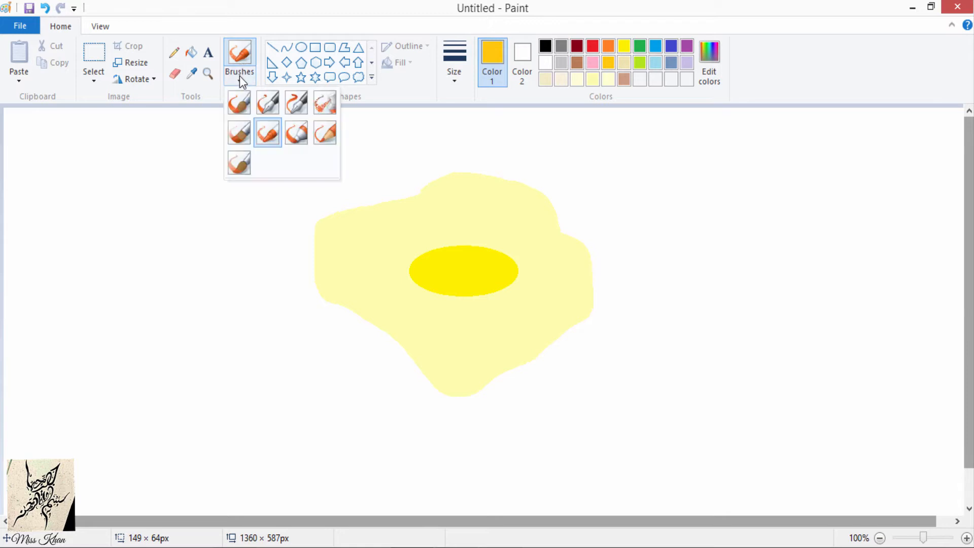
left_click(273, 132)
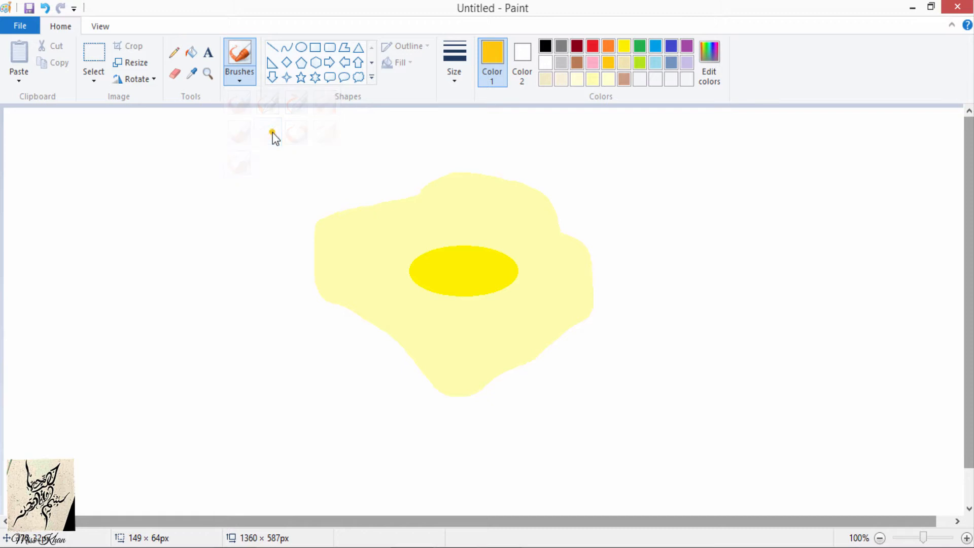
left_click(455, 66)
left_click(467, 111)
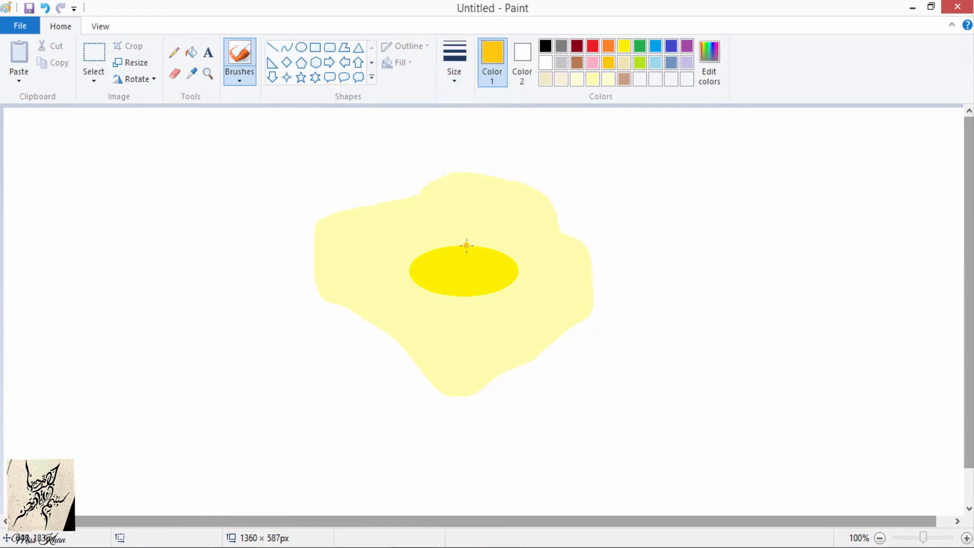
mouse_move(465, 246)
left_mouse_down()
mouse_move(407, 273)
mouse_move(455, 296)
mouse_move(484, 295)
mouse_move(516, 275)
mouse_move(502, 252)
mouse_move(477, 246)
mouse_move(448, 246)
mouse_move(418, 268)
left_mouse_up()
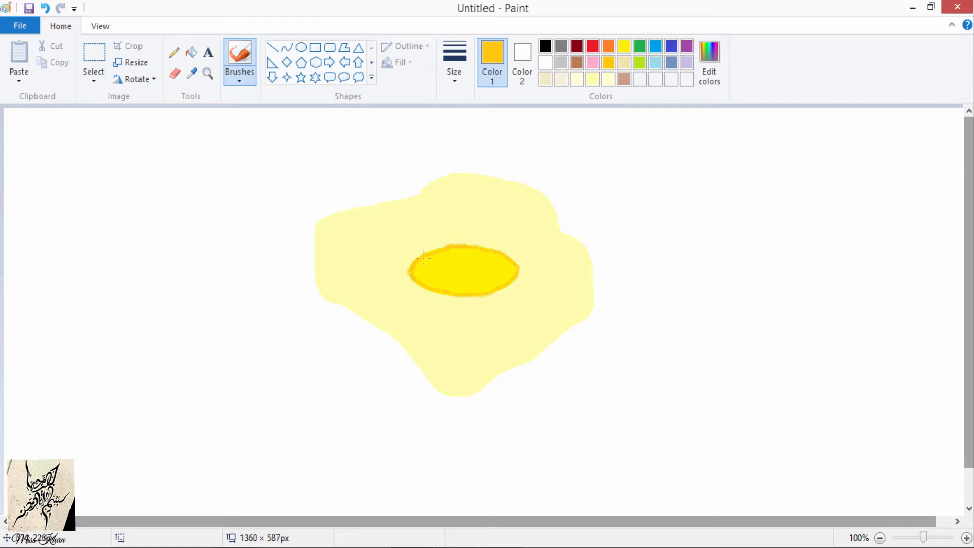
- Deepen the pale yellow to luminosity 182 and outline the whole egg white with it, using the second-thinnest crayon size
left_click(593, 80)
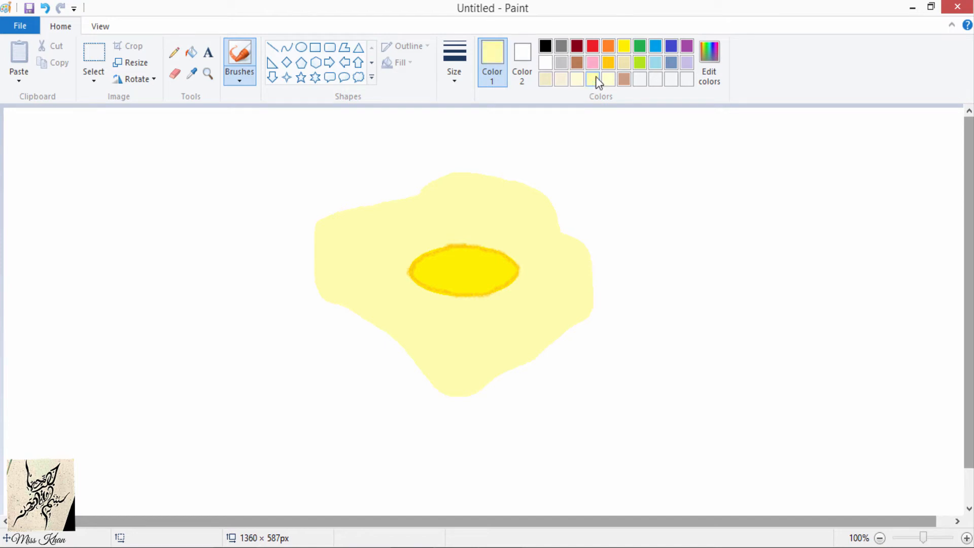
left_click(709, 76)
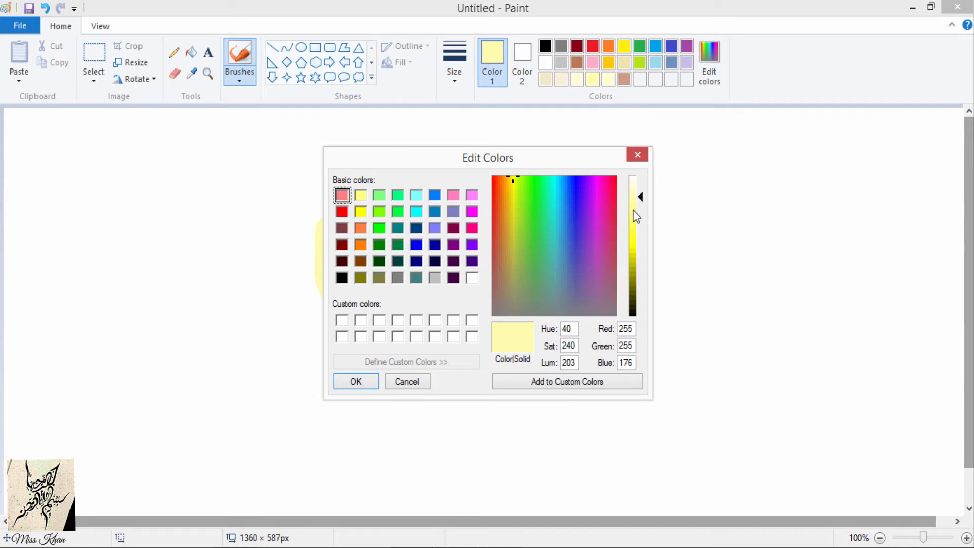
left_click(632, 209)
left_click(356, 384)
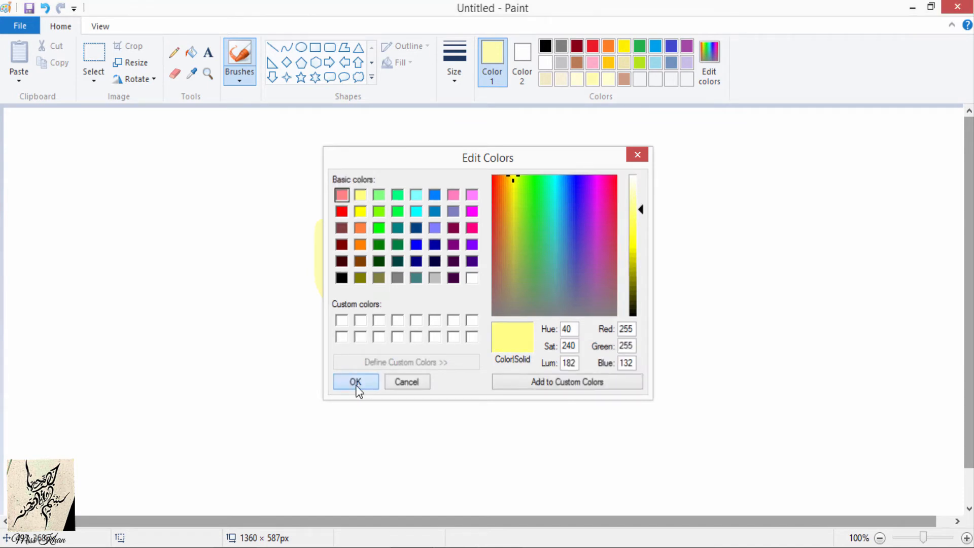
left_click(456, 86)
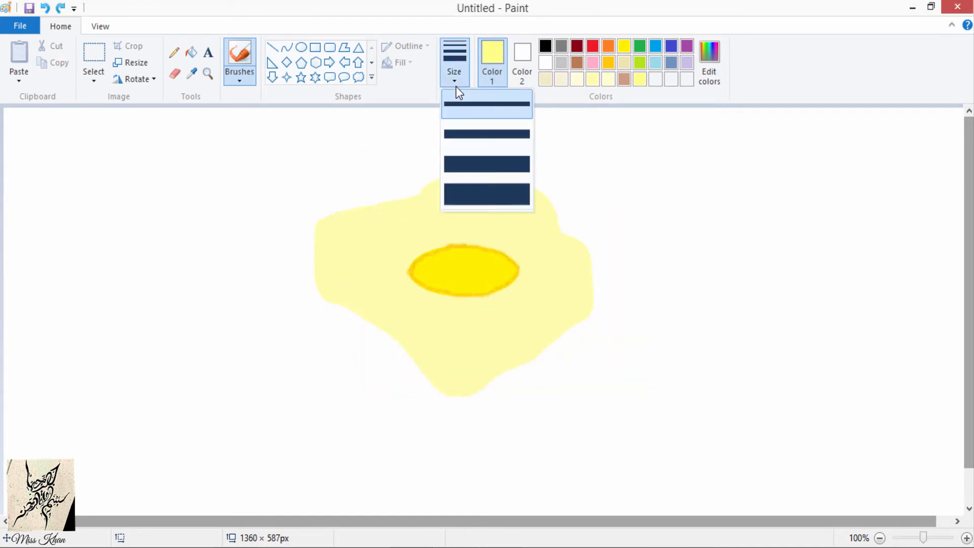
left_click(461, 133)
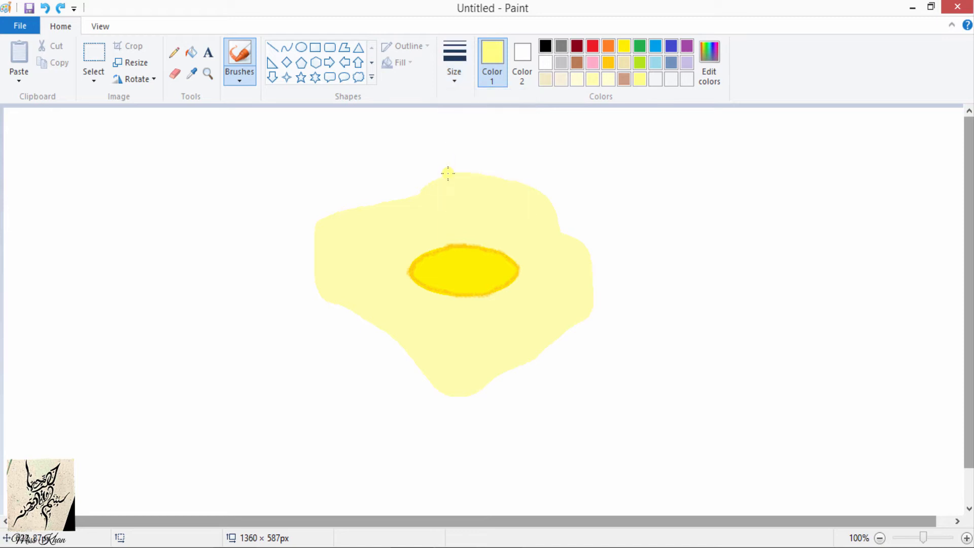
left_click_drag(448, 173, 411, 197)
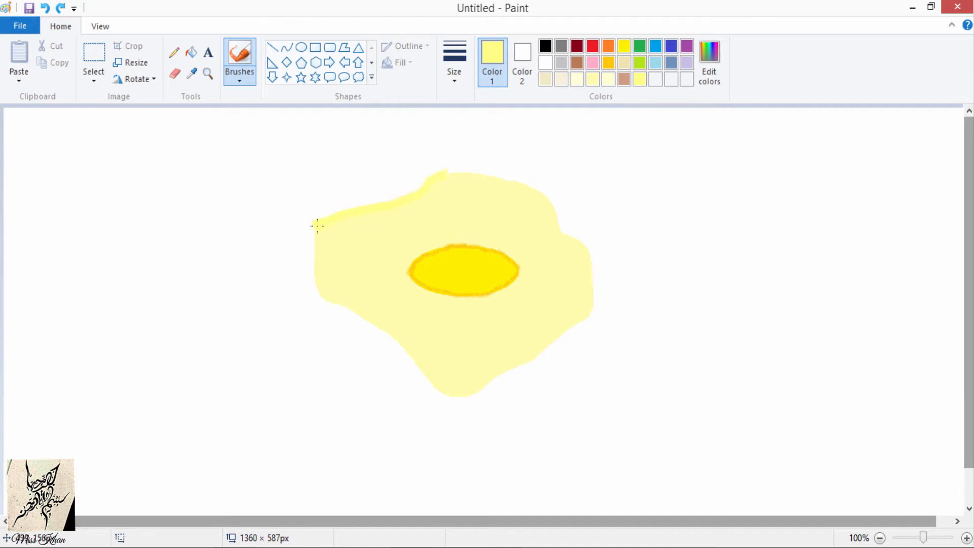
left_click_drag(317, 225, 315, 238)
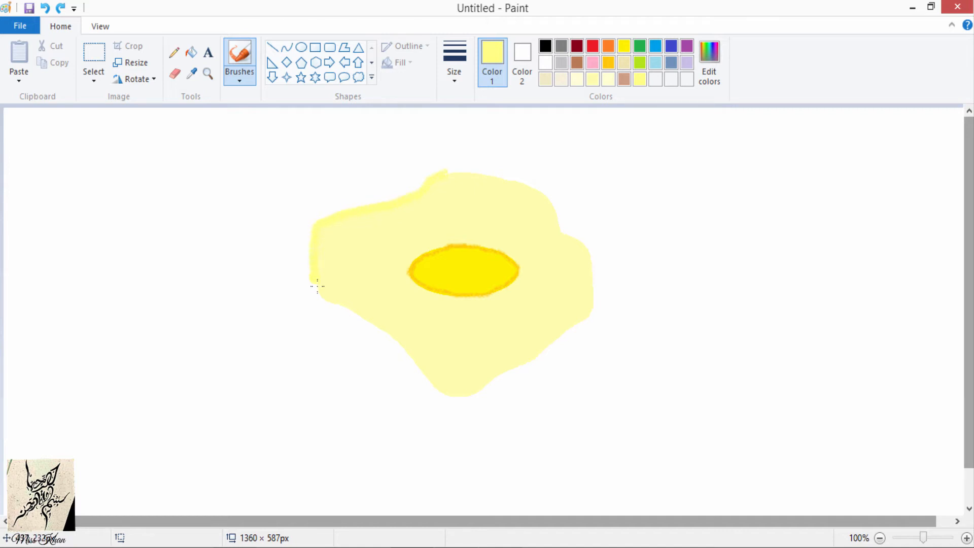
mouse_move(334, 303)
left_mouse_down()
mouse_move(375, 321)
mouse_move(421, 370)
left_mouse_up()
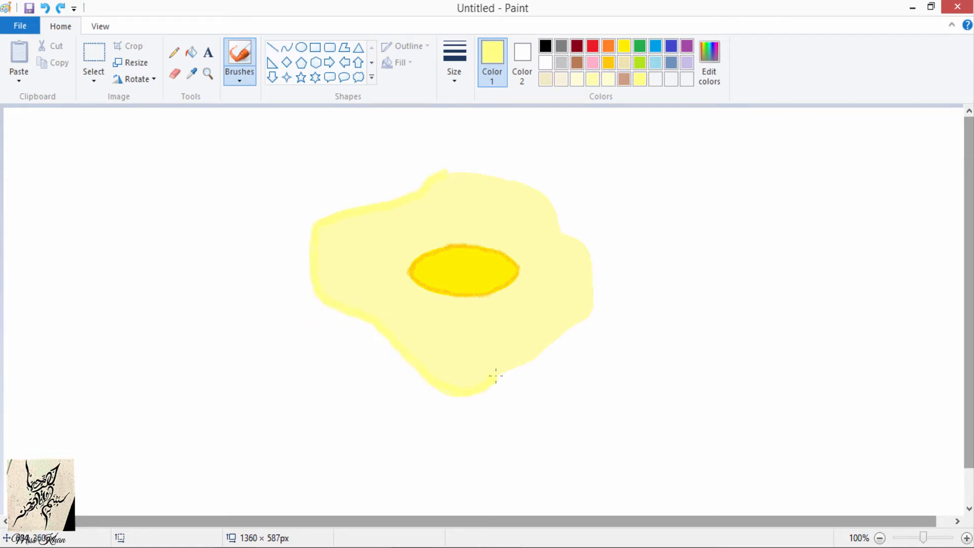
left_click_drag(496, 375, 520, 366)
- Lighten the brown to luminosity 148 and trace the egg white's lower edge from side to side with the thinnest crayon
left_click(577, 60)
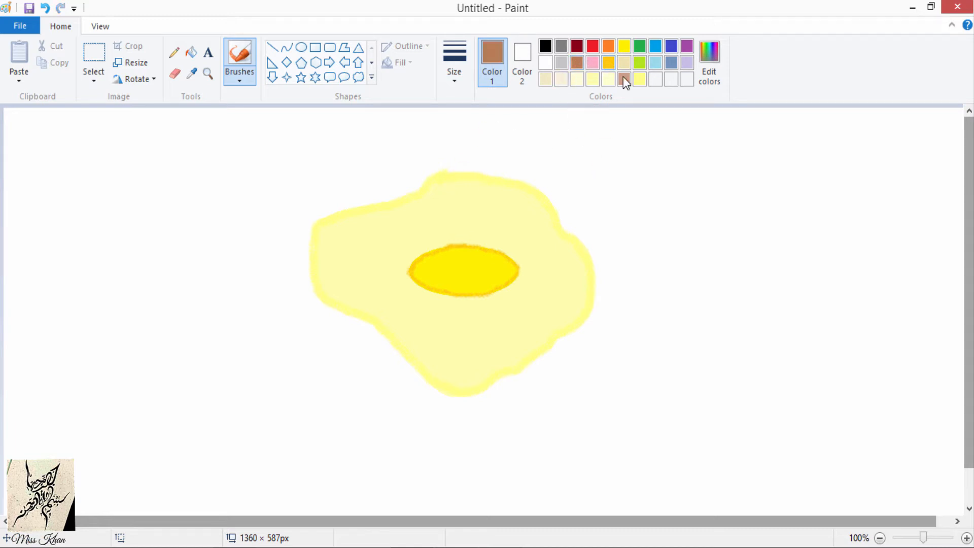
left_click(716, 83)
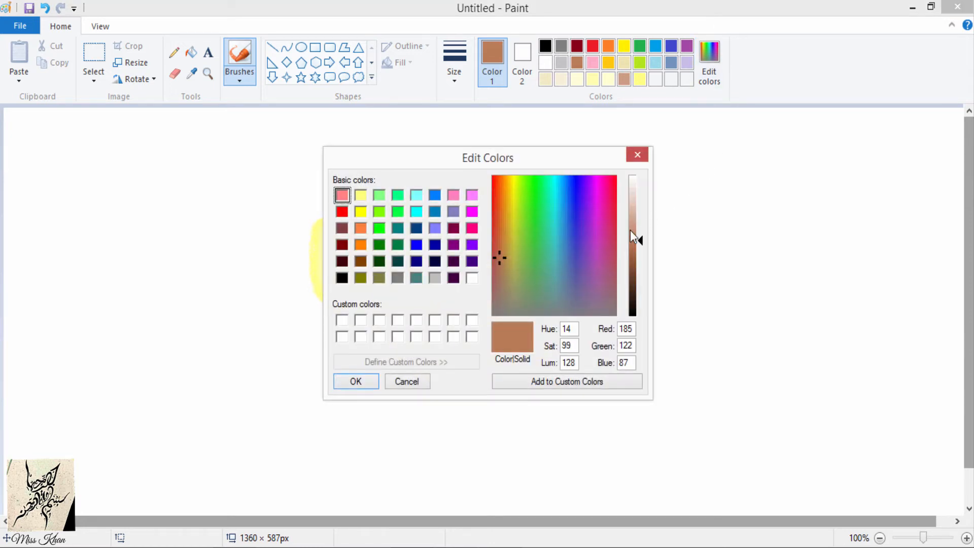
left_click(632, 230)
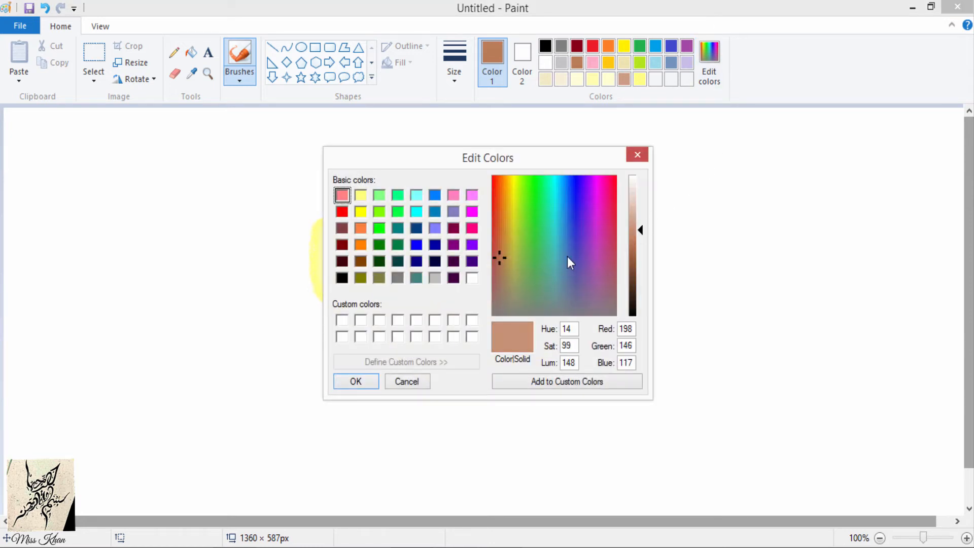
left_click(353, 385)
left_click(453, 77)
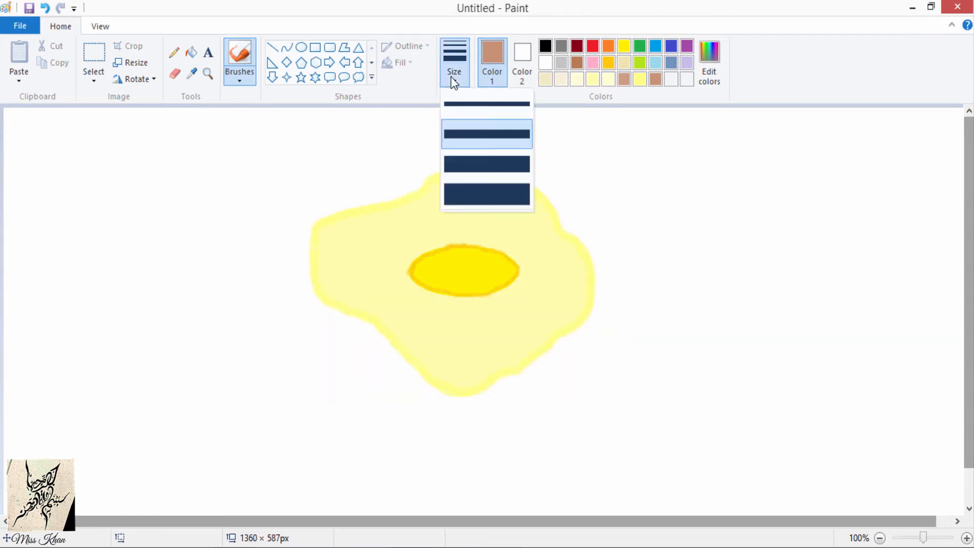
left_click(459, 104)
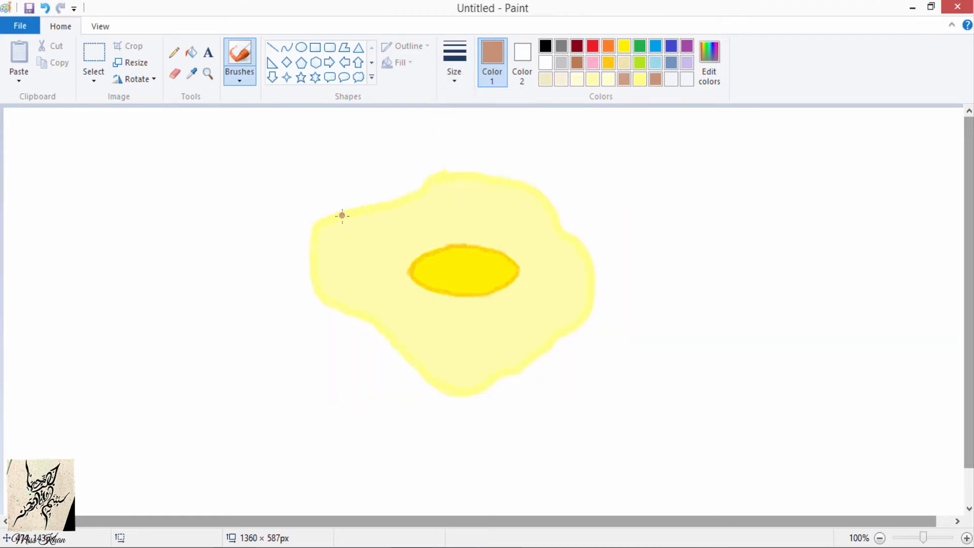
mouse_move(314, 257)
left_mouse_down()
mouse_move(322, 299)
mouse_move(454, 390)
mouse_move(501, 378)
mouse_move(565, 335)
mouse_move(586, 310)
mouse_move(586, 260)
left_mouse_up()
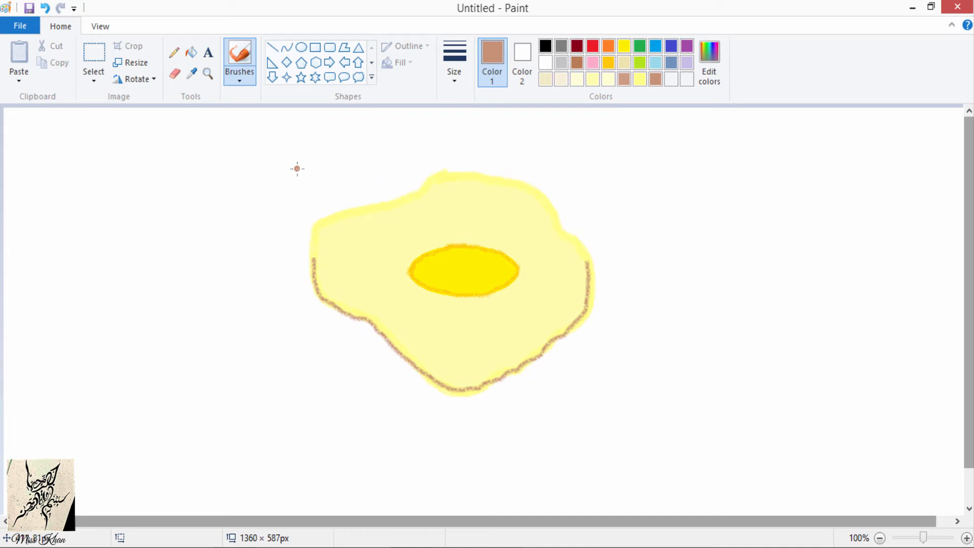
- Select the whole fried egg, shrink the selection to about 358 × 310 px and move it back to mid-canvas
left_click(181, 56)
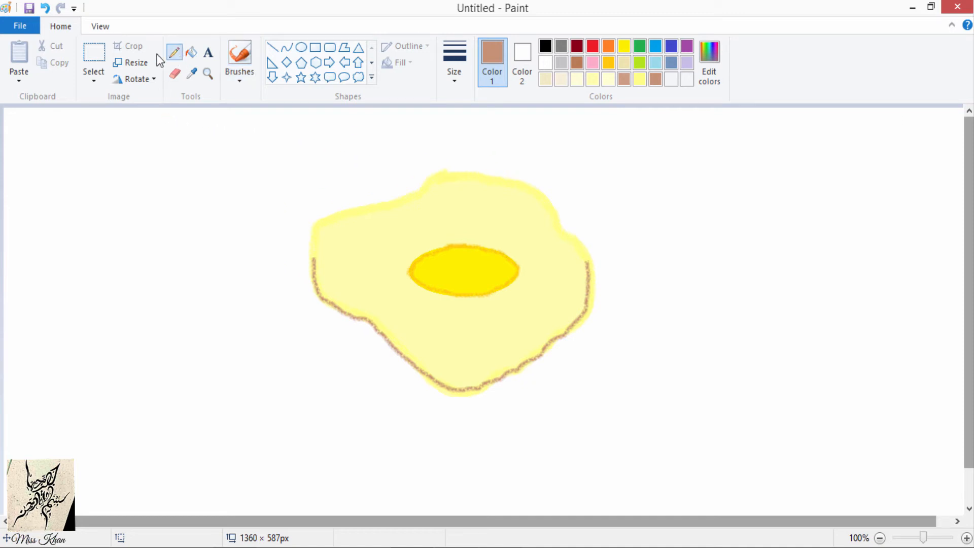
left_click(93, 54)
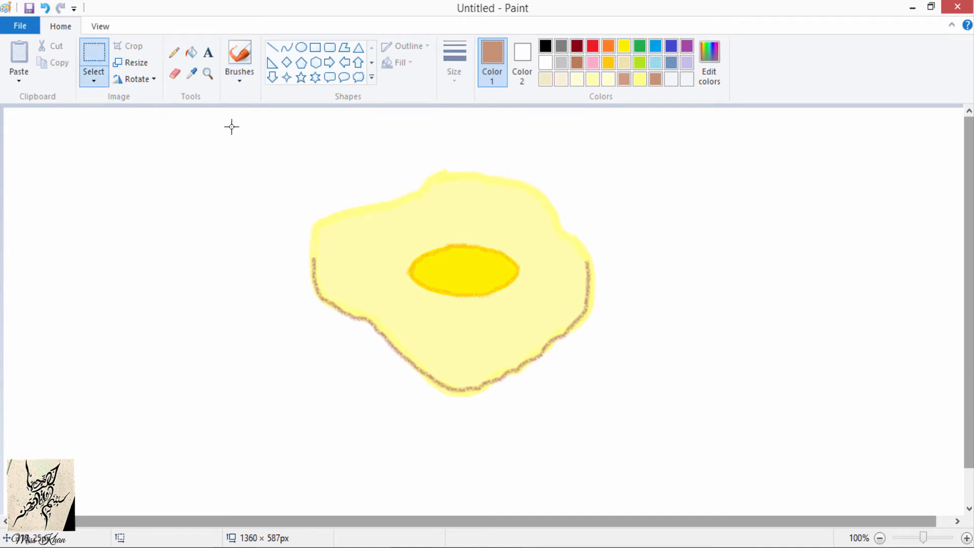
mouse_move(231, 127)
left_mouse_down()
mouse_move(402, 289)
mouse_move(624, 422)
left_mouse_up()
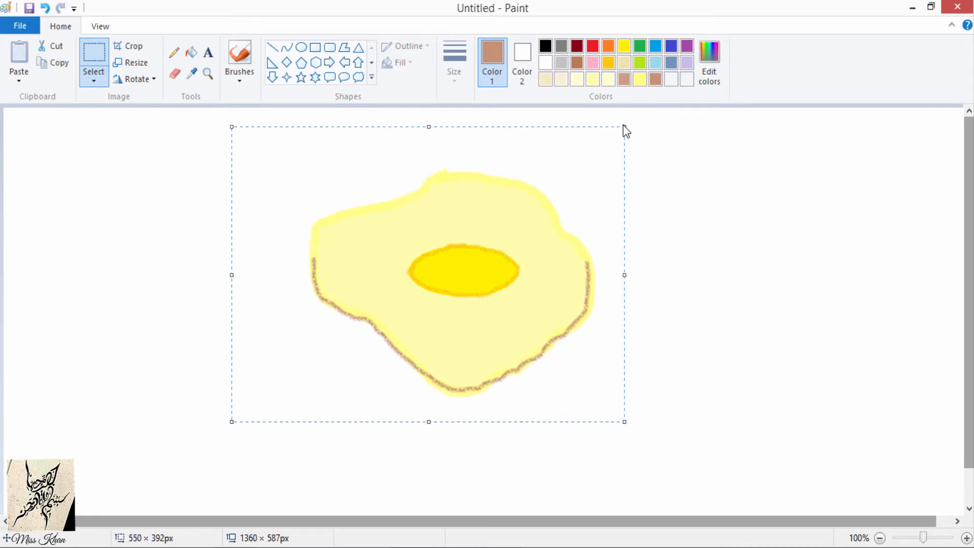
left_click_drag(625, 127, 487, 188)
left_click_drag(404, 258, 489, 243)
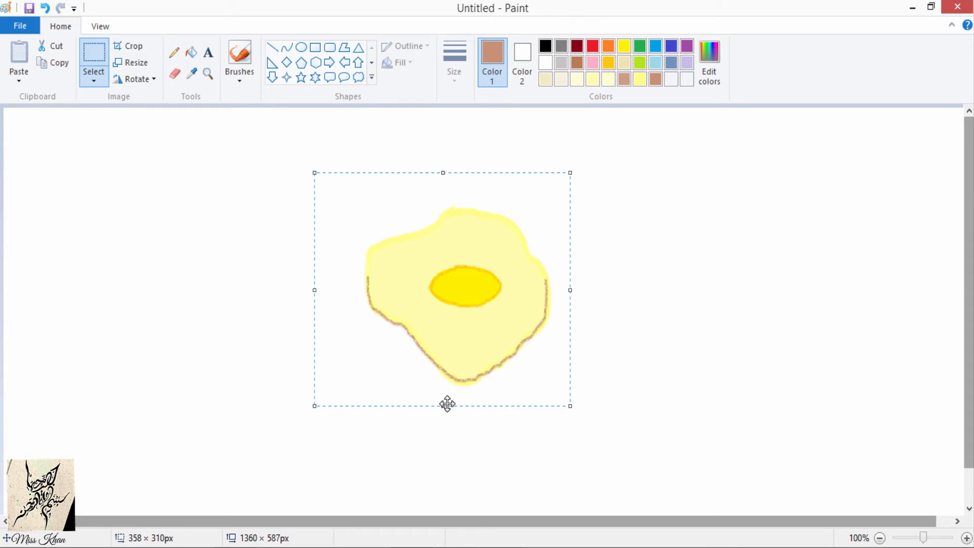
- Flatten the selected fried egg to about 358 × 277 px and fill the egg white with pale cream
left_click_drag(443, 406, 446, 380)
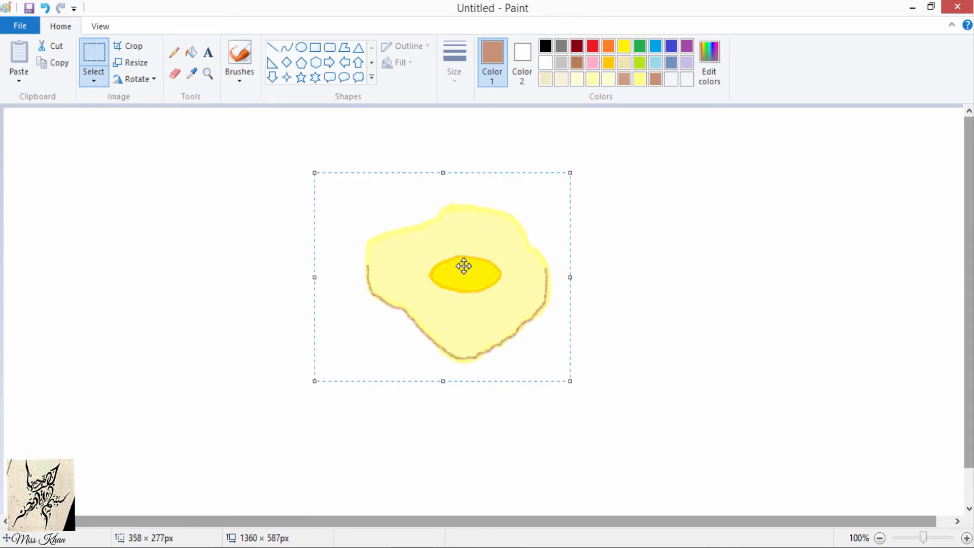
left_click(427, 146)
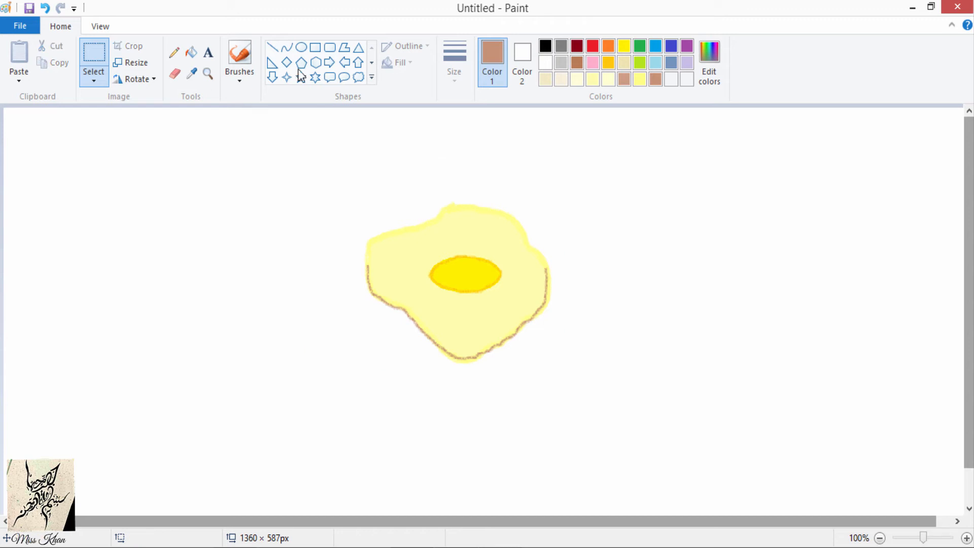
left_click(577, 80)
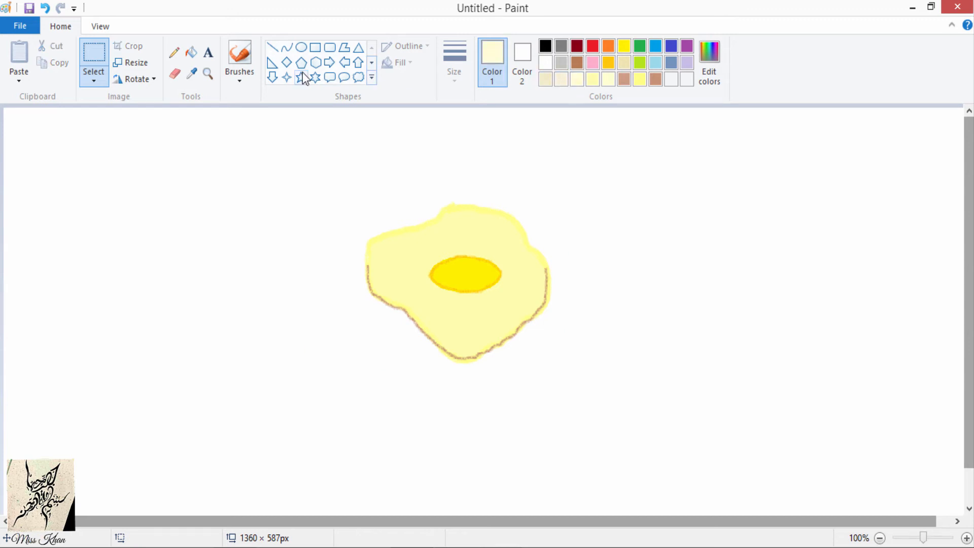
left_click(191, 52)
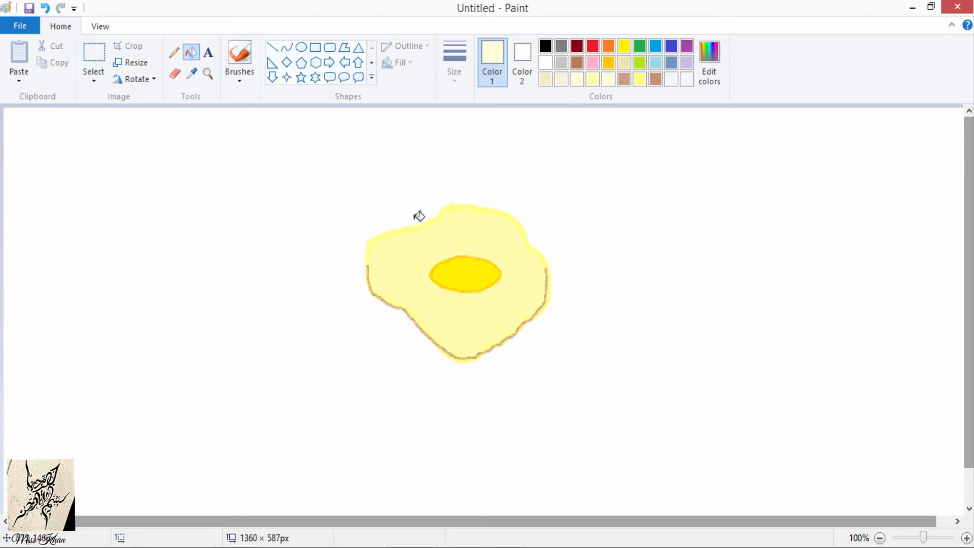
left_click(426, 244)
- Go over the egg white's edge with the crayon in pale yellow at the thinnest size
left_click(240, 56)
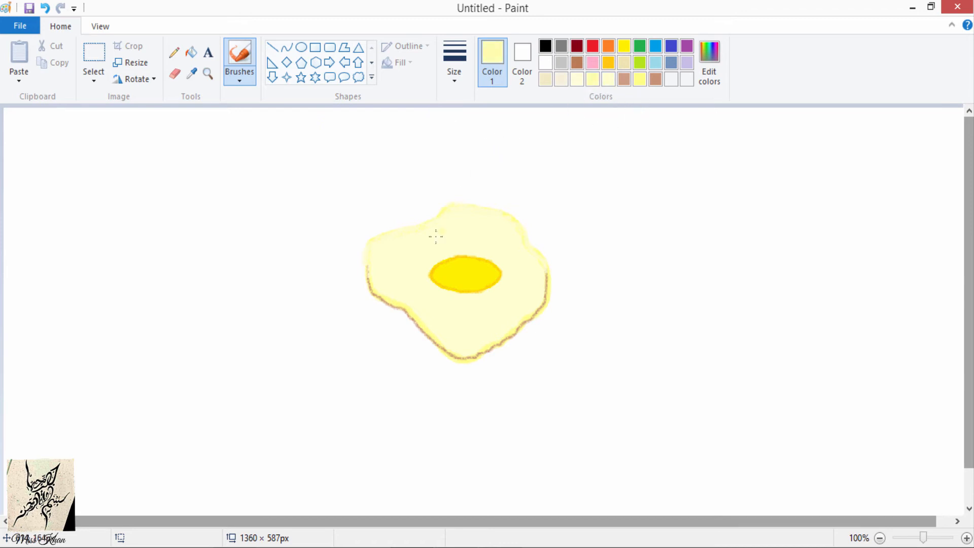
left_click(468, 71)
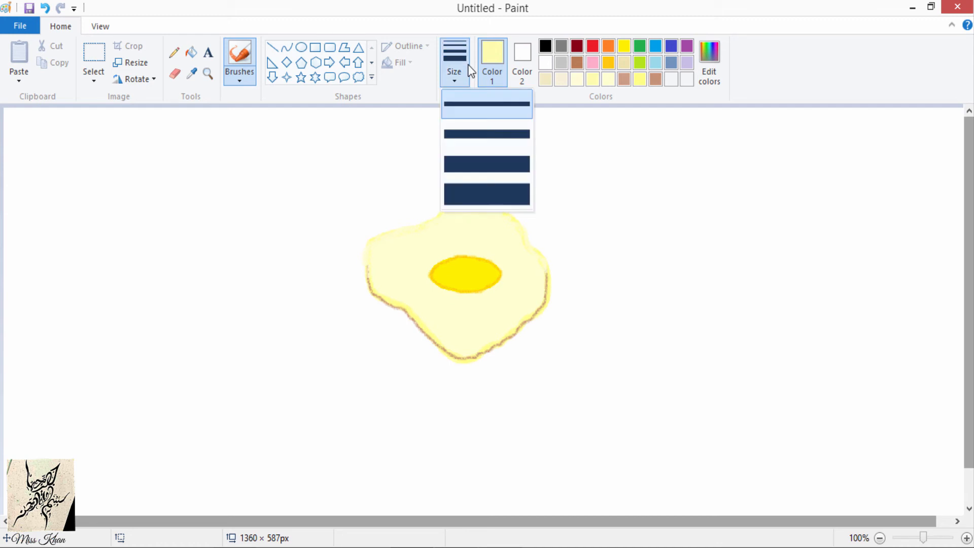
left_click(371, 192)
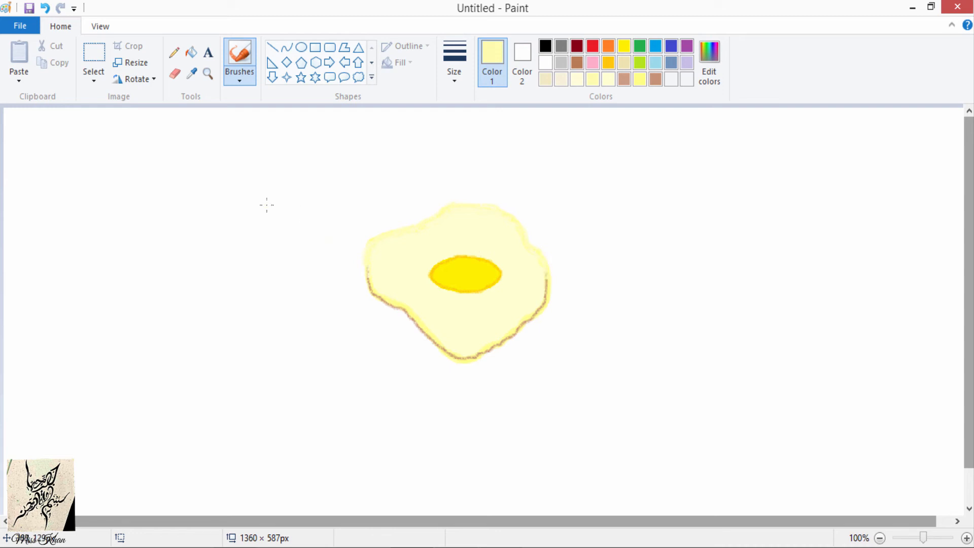
- Draw an ellipse around the egg in light turquoise lightened to luminosity 210, and fit it to about 411 × 275 px
left_click(301, 47)
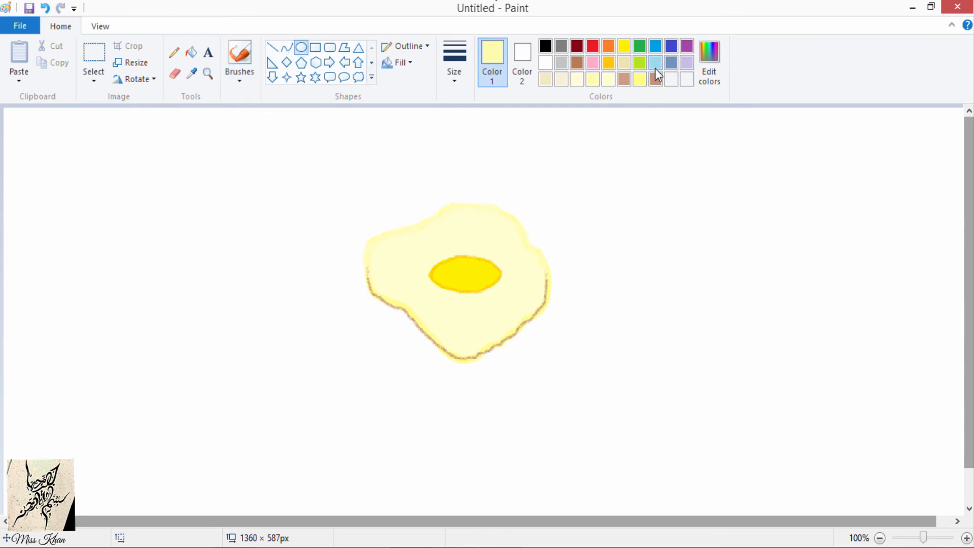
left_click(655, 68)
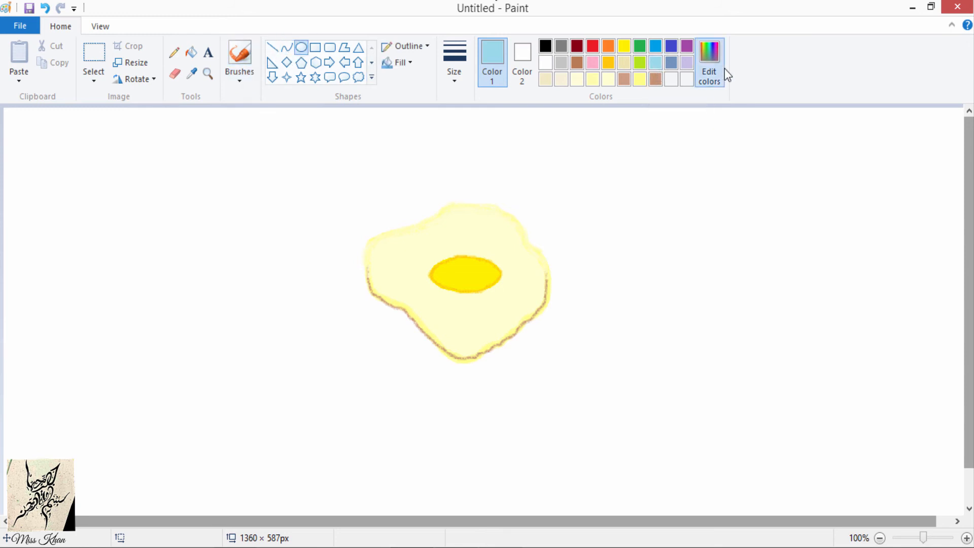
left_click(710, 65)
left_click(634, 193)
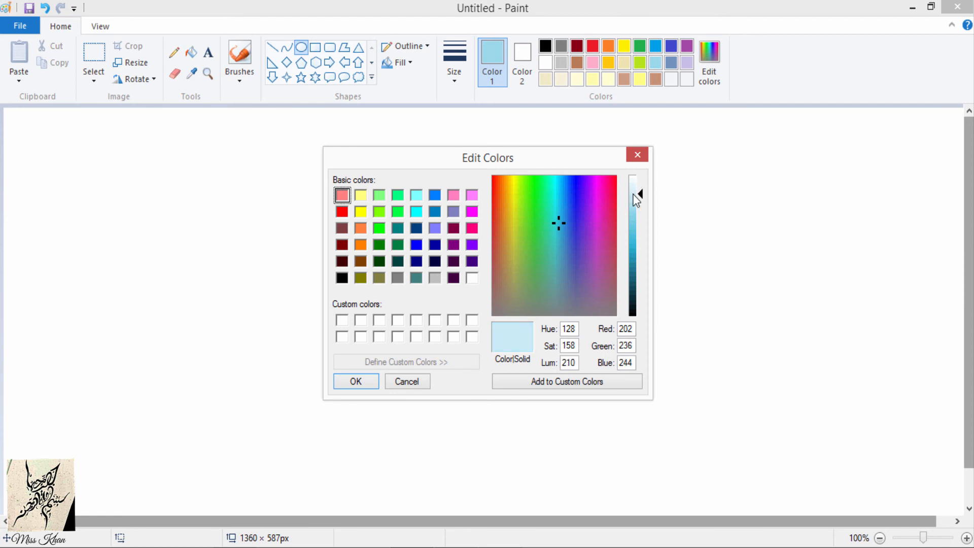
left_click(356, 382)
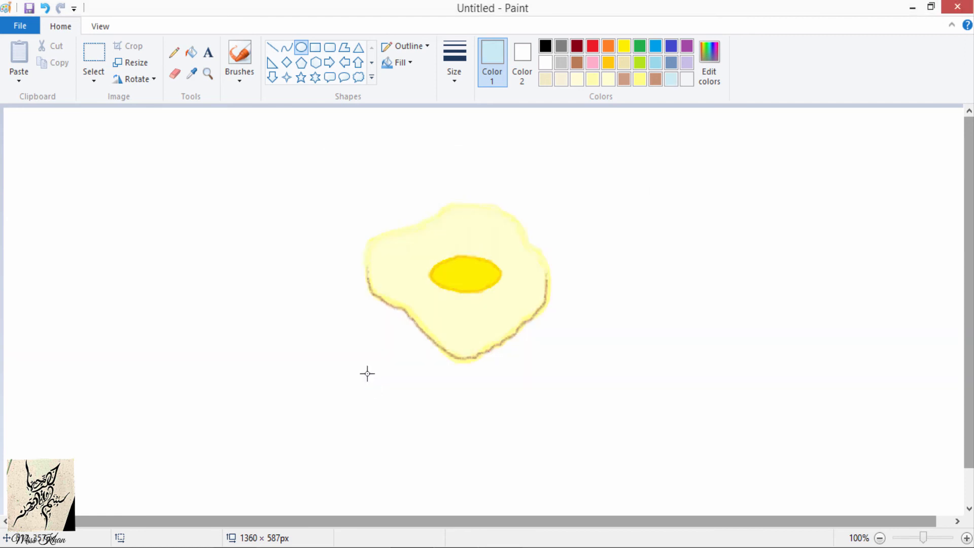
mouse_move(282, 168)
left_mouse_down()
mouse_move(528, 297)
mouse_move(581, 348)
mouse_move(611, 401)
mouse_move(623, 391)
left_mouse_up()
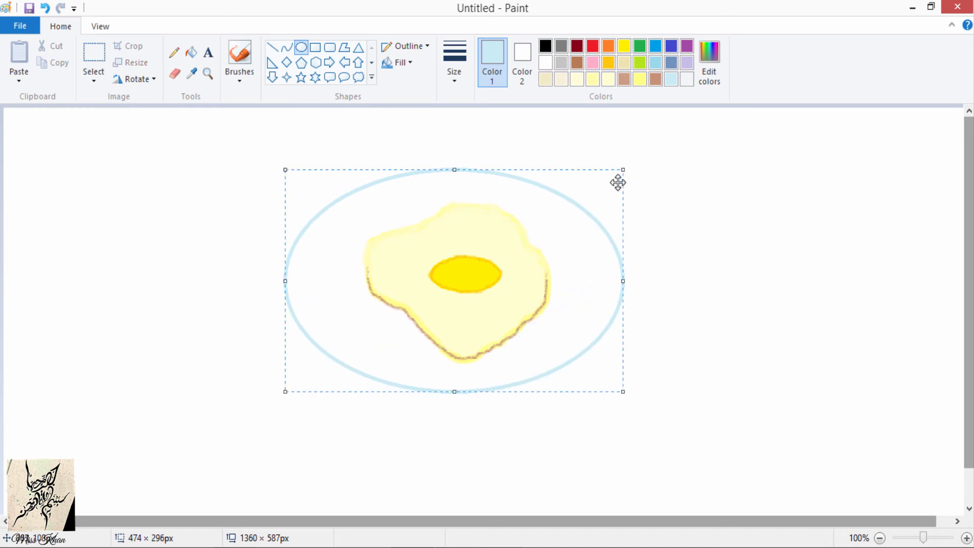
left_click_drag(622, 170, 592, 184)
left_click_drag(479, 259, 498, 250)
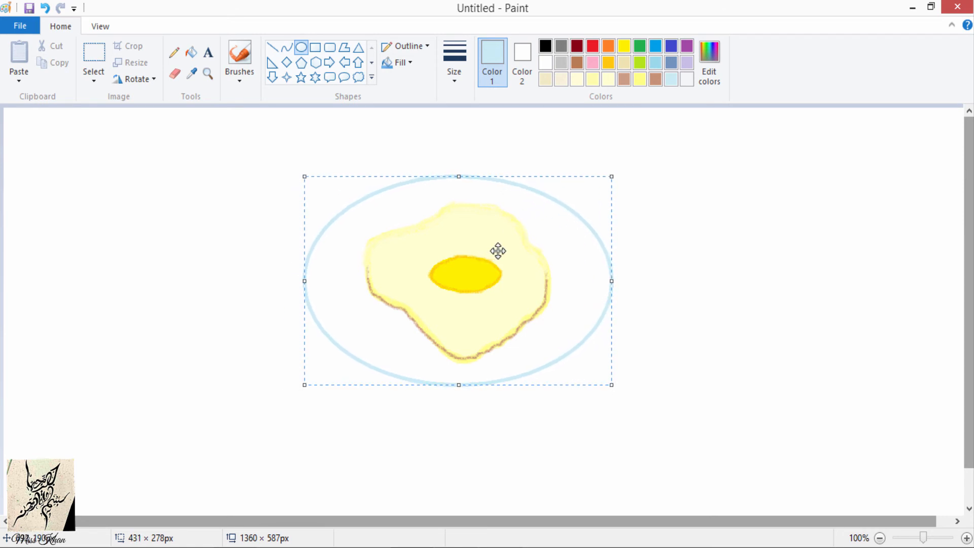
left_click_drag(613, 173, 597, 178)
left_click_drag(498, 272, 506, 267)
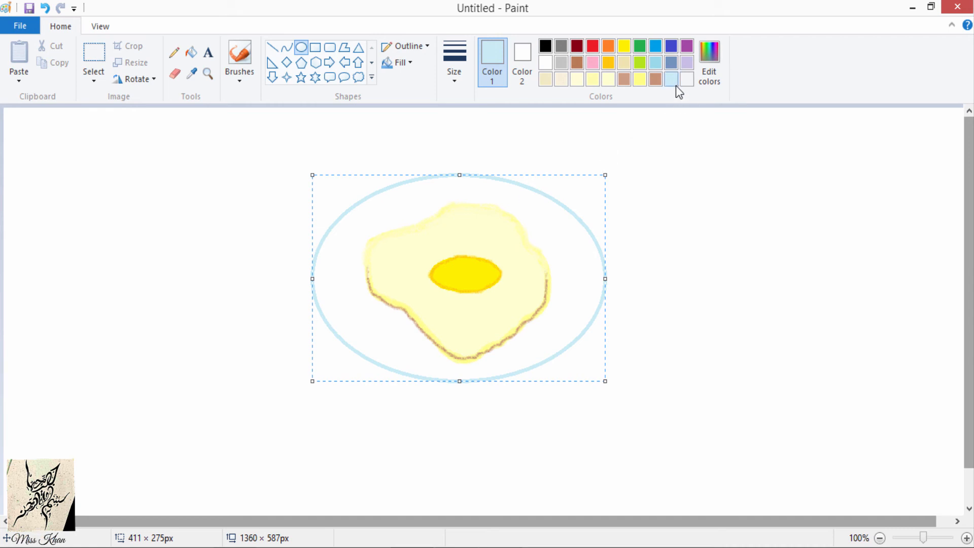
- Lighten the ellipse's outline to luminosity 221 and fill the plate area around the egg with the same pale blue
left_click(715, 78)
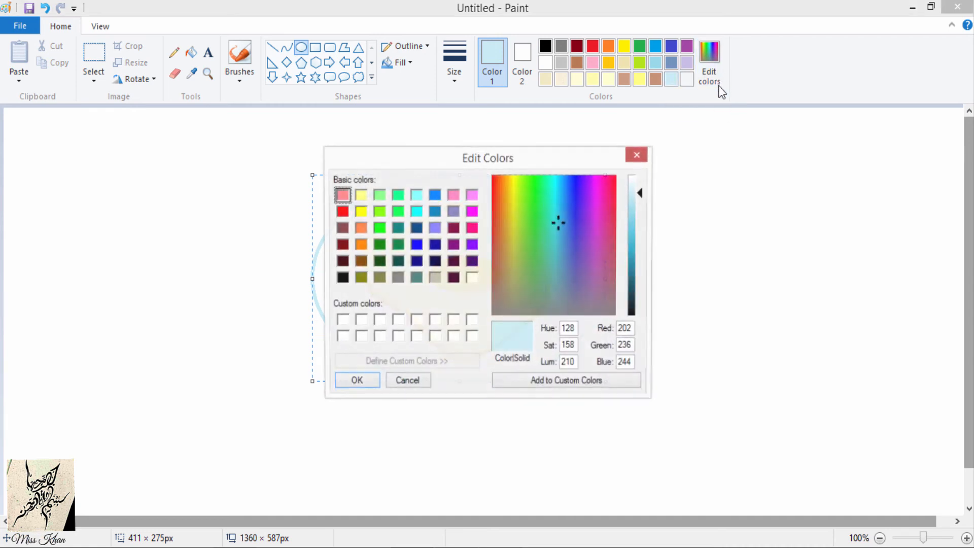
left_click(632, 189)
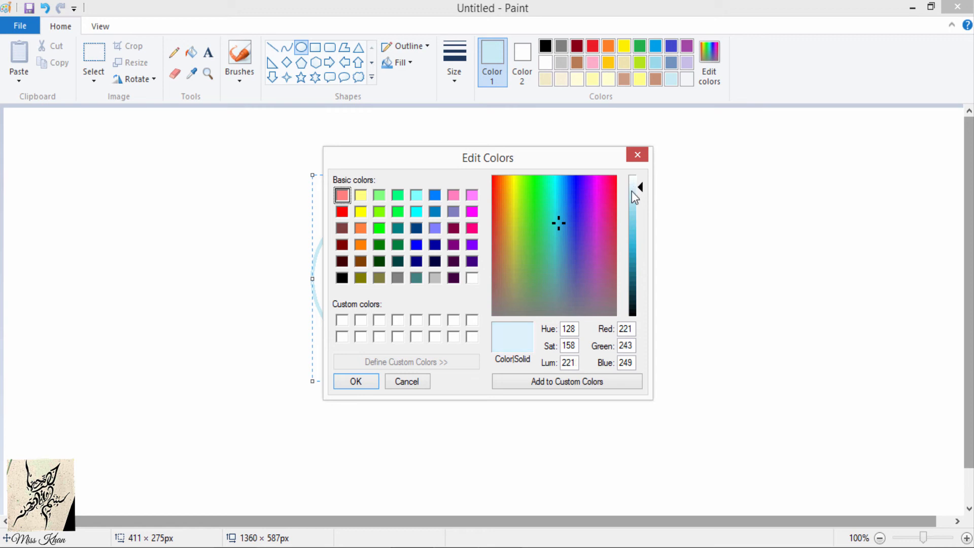
left_click(359, 384)
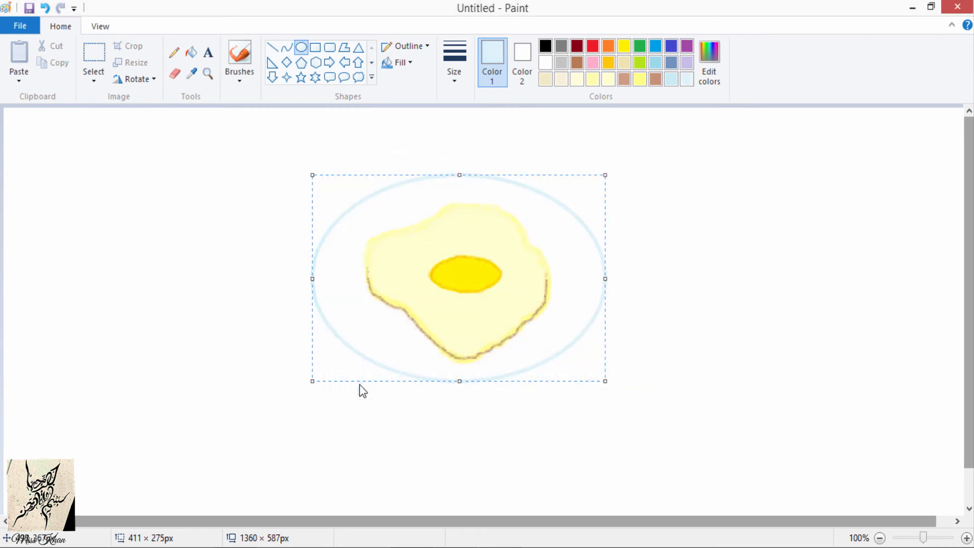
left_click(207, 53)
left_click(191, 53)
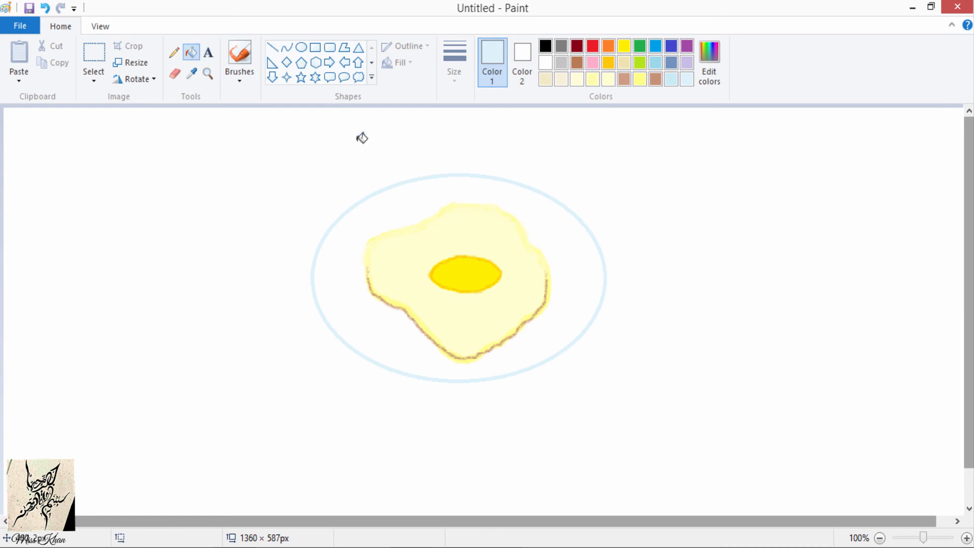
left_click(394, 192)
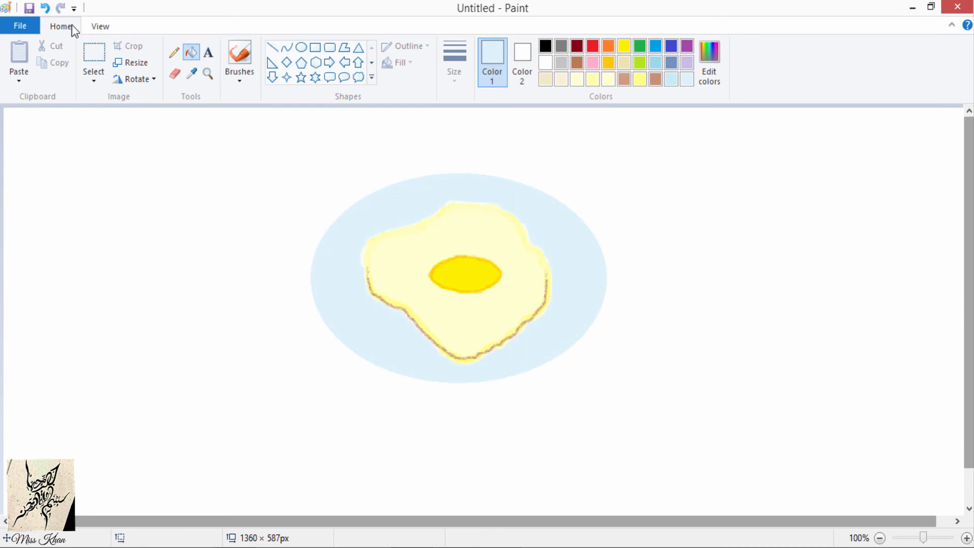
- Try to select the plate with the egg and shift both slightly to the left
left_click(95, 56)
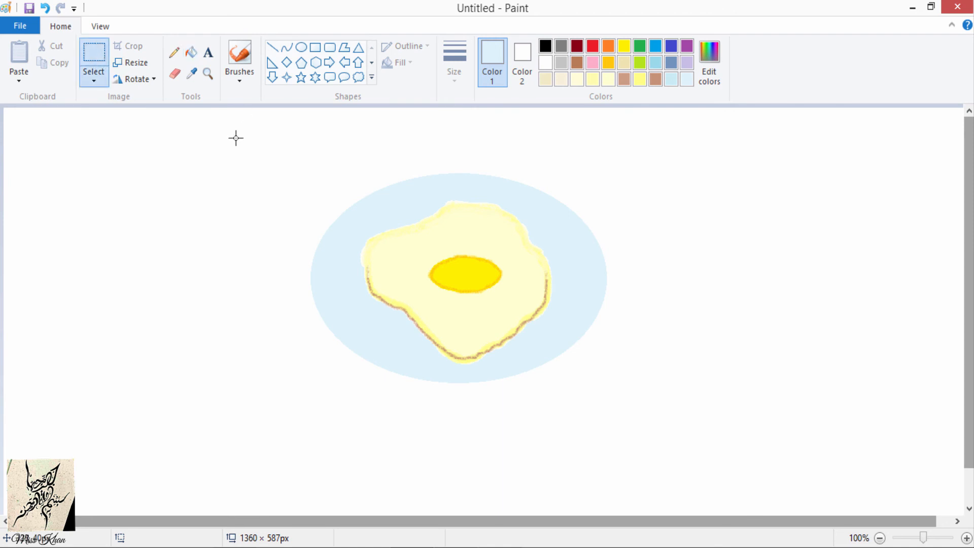
mouse_move(235, 138)
left_mouse_down()
mouse_move(413, 215)
mouse_move(555, 315)
mouse_move(598, 391)
mouse_move(669, 420)
left_mouse_up()
left_click_drag(526, 360, 509, 362)
left_click(859, 227)
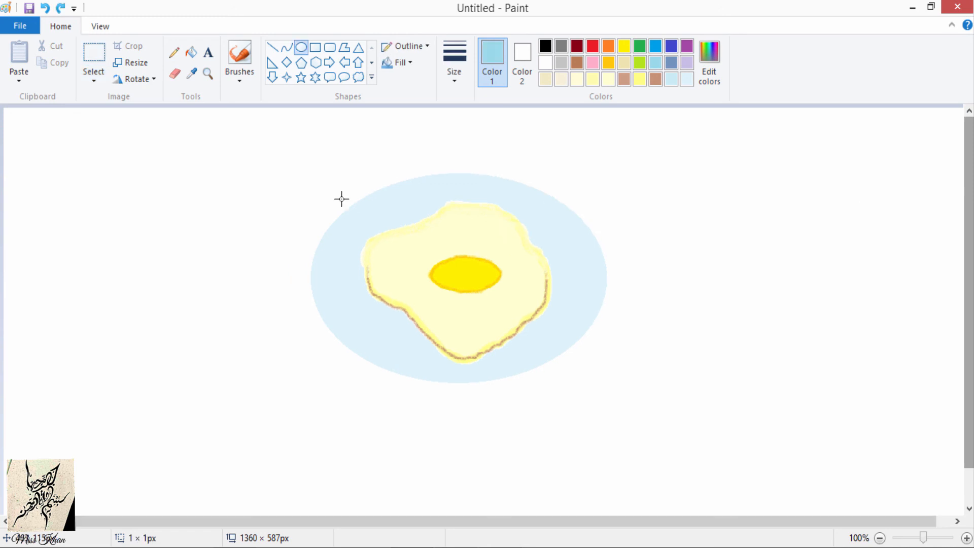
- Draw a thin light turquoise ellipse over the plate and fit it to the plate's rim at about 411 × 278 px
left_click_drag(341, 197, 619, 372)
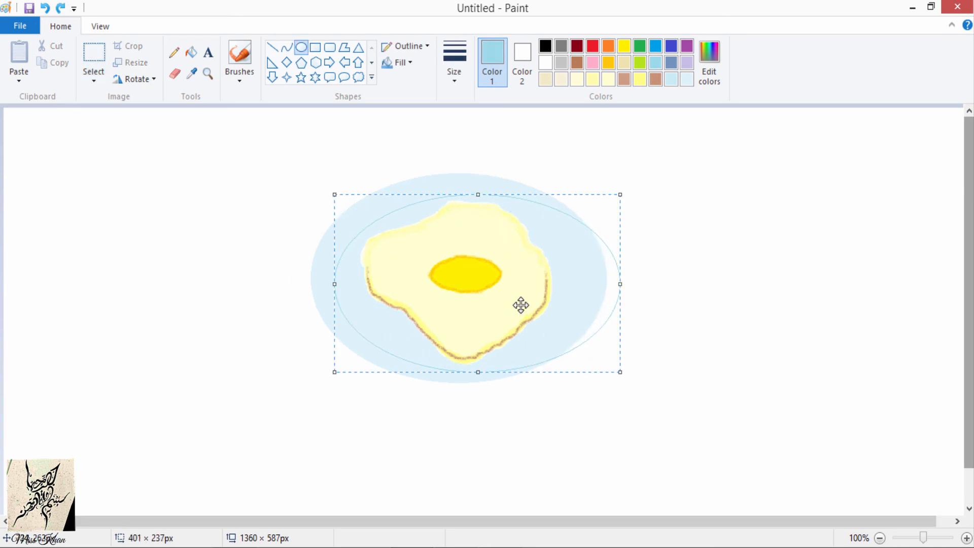
left_click_drag(515, 302, 505, 294)
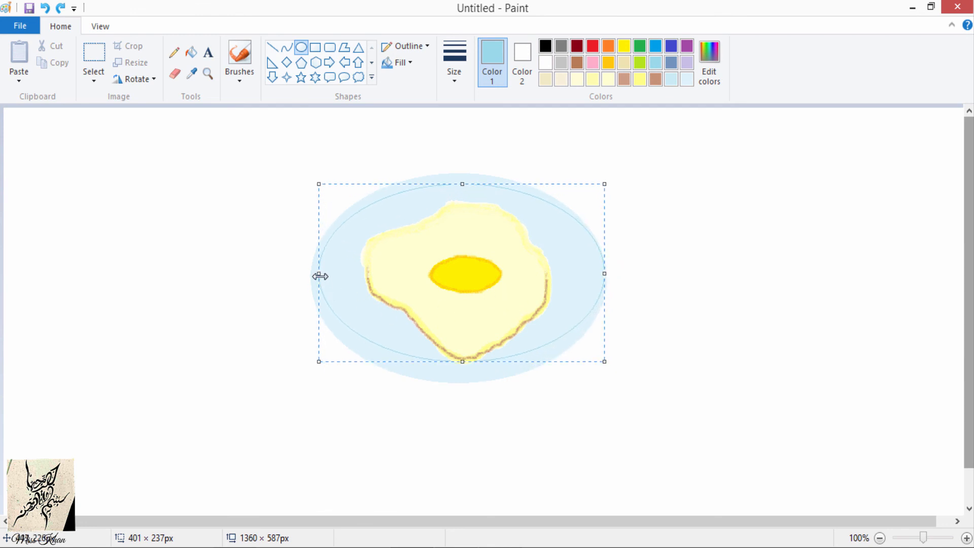
left_click_drag(320, 276, 311, 276)
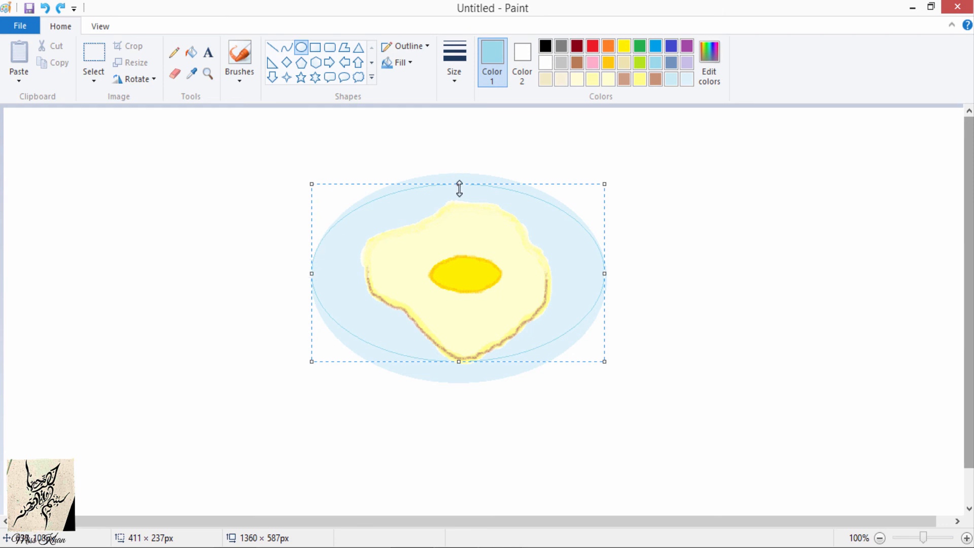
mouse_move(459, 188)
left_mouse_down()
mouse_move(459, 174)
mouse_move(460, 205)
left_mouse_up()
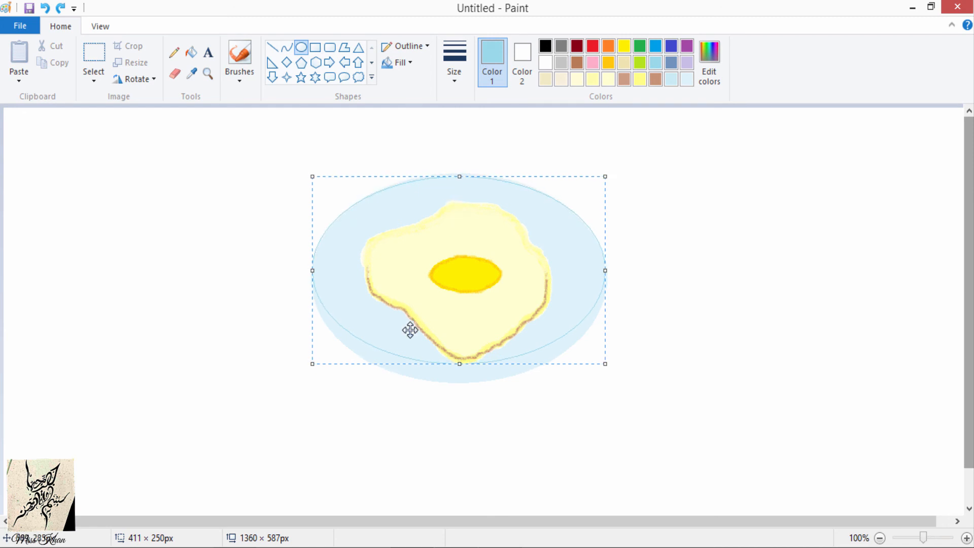
right_click(461, 363)
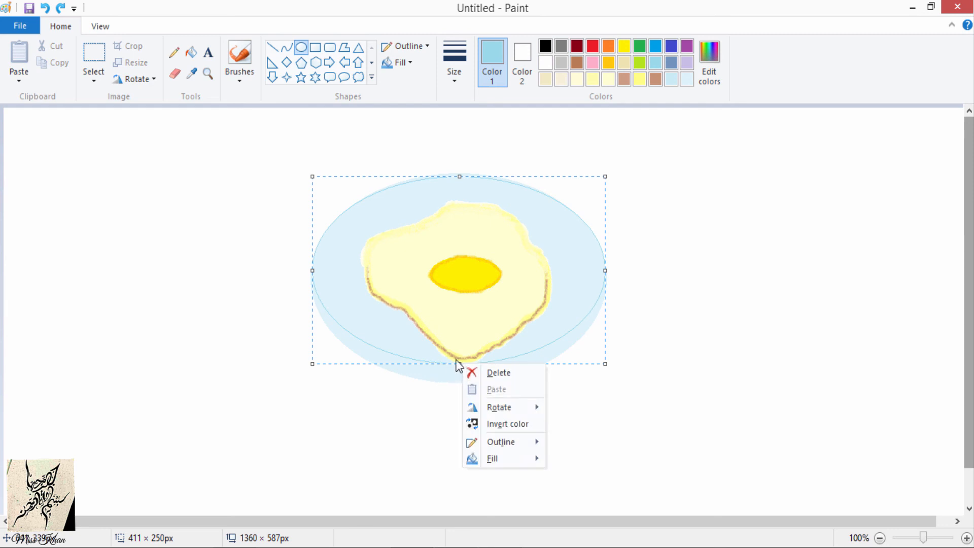
left_click(446, 362)
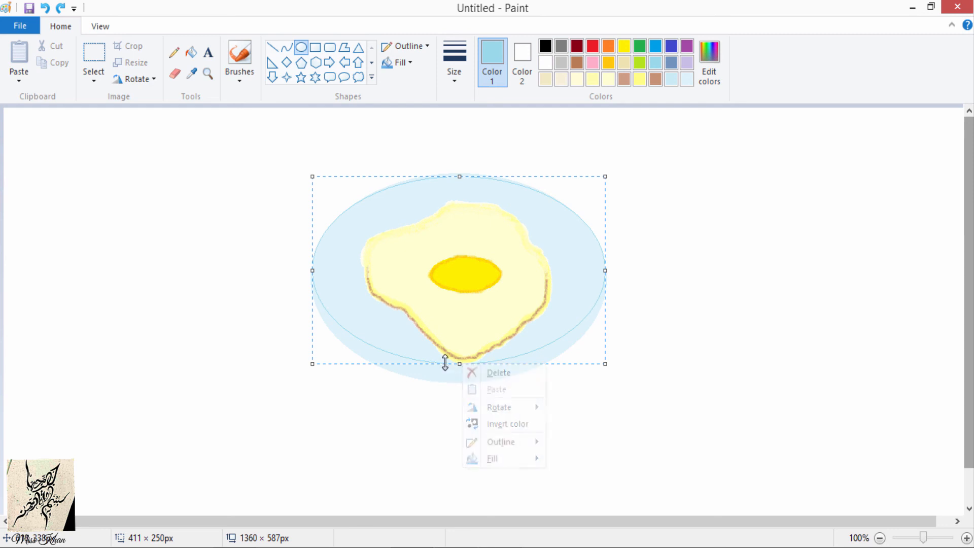
left_click_drag(463, 364, 460, 383)
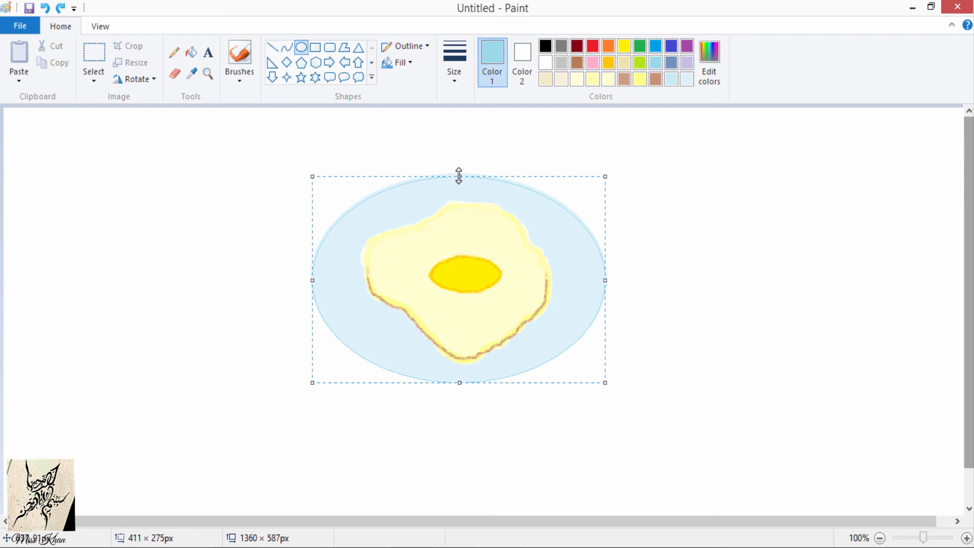
left_click_drag(458, 176, 458, 174)
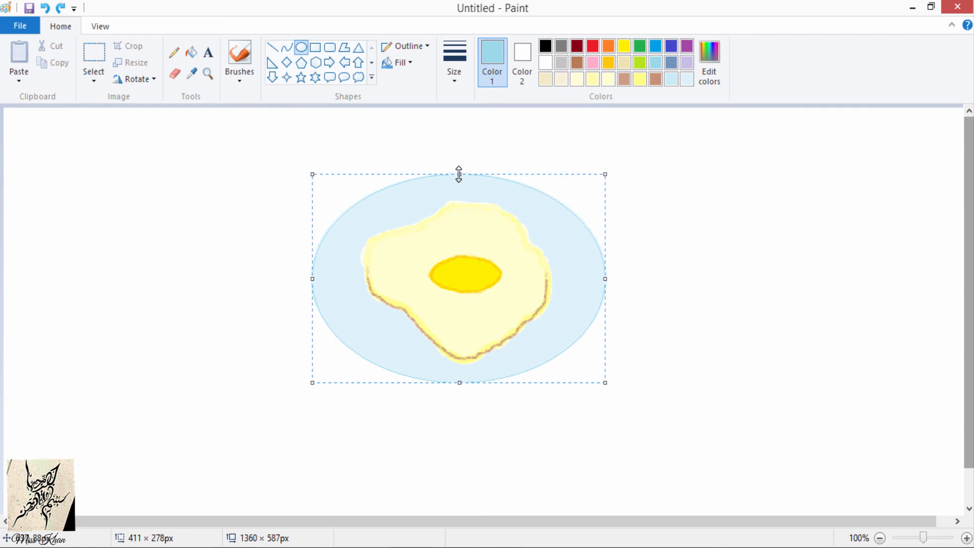
left_click(853, 198)
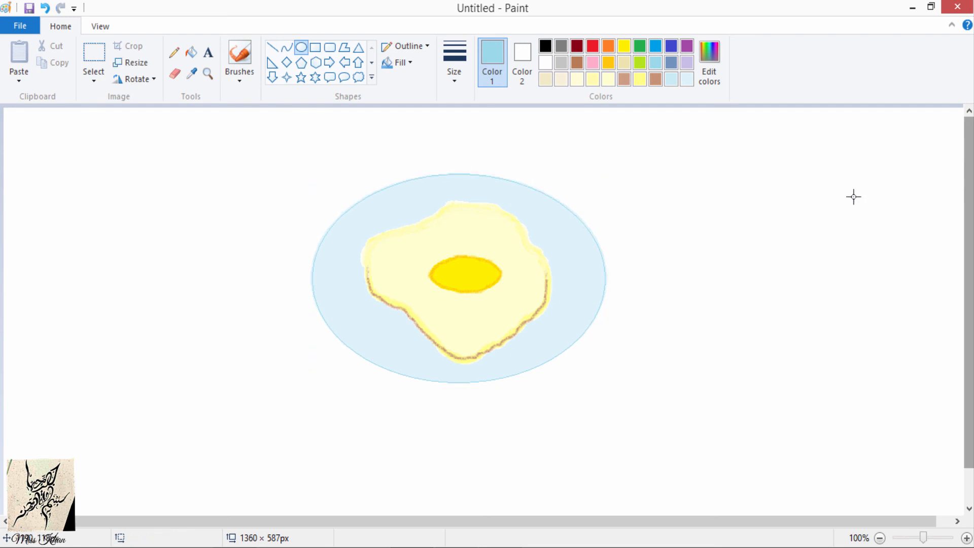
left_click(89, 62)
left_click_drag(244, 136, 490, 293)
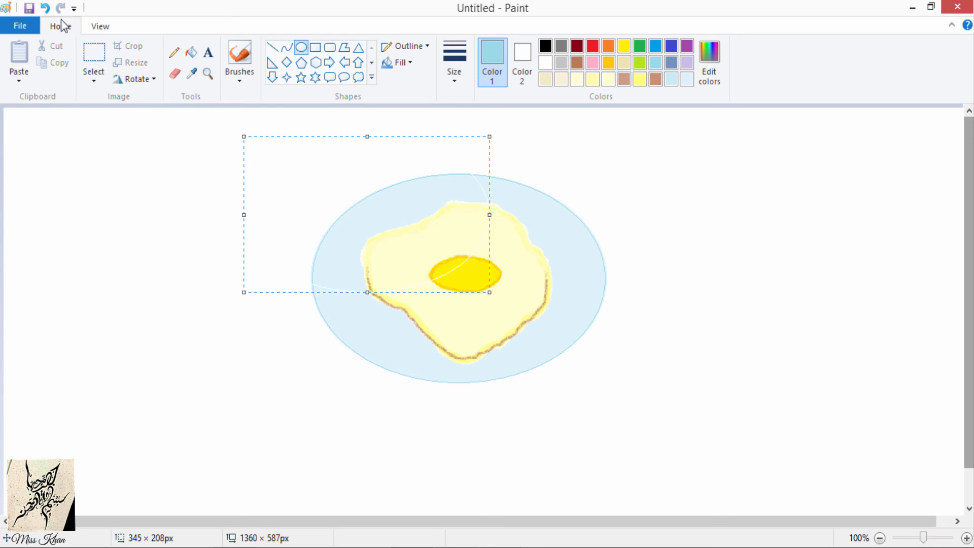
left_click(44, 8)
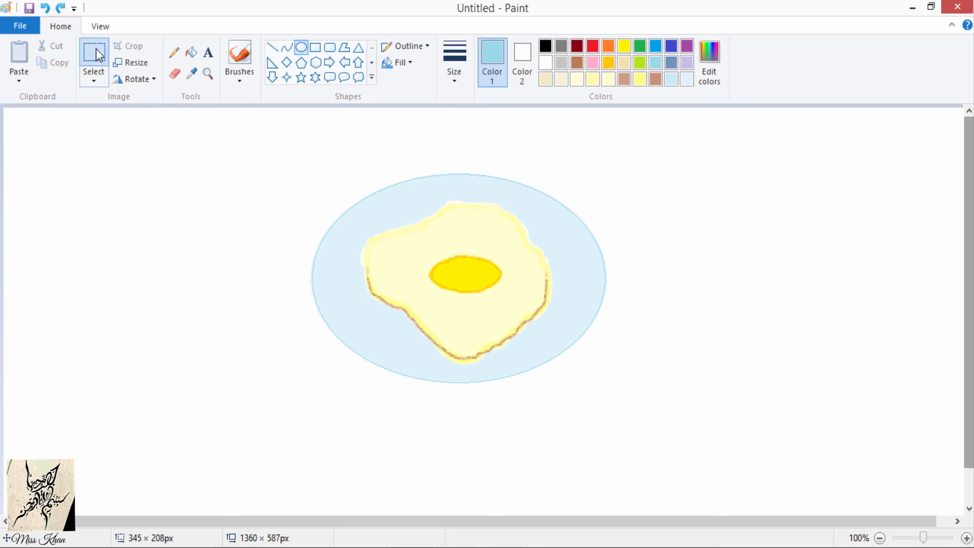
- Select the plate with the egg in an area about 689 × 335 px and move it slightly down and right
left_click(94, 53)
left_click_drag(251, 144, 743, 396)
right_click(743, 396)
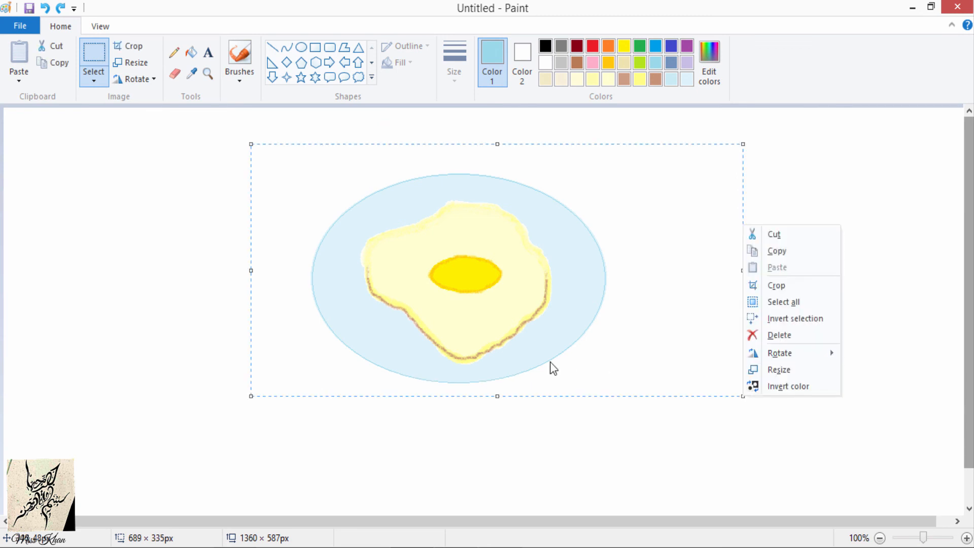
left_click(556, 355)
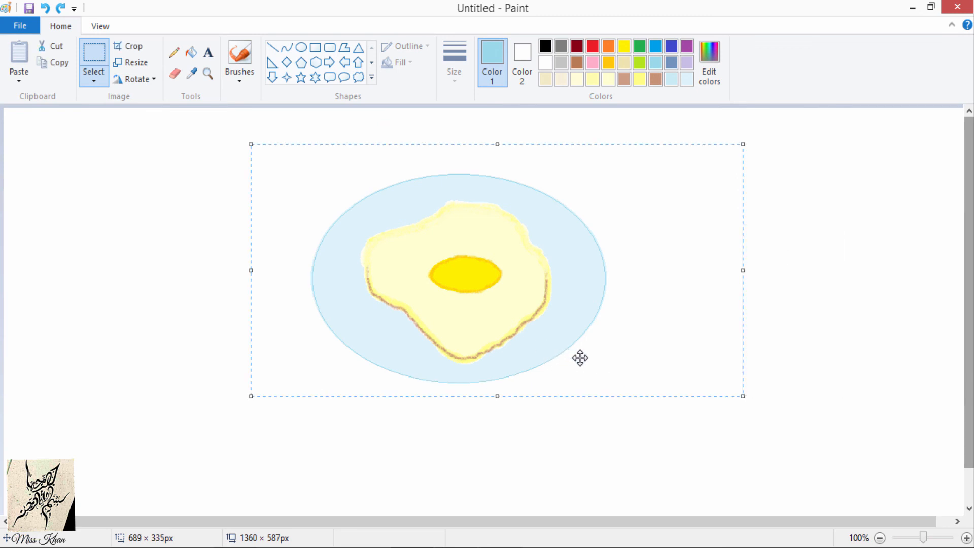
mouse_move(539, 307)
left_mouse_down()
mouse_move(562, 322)
mouse_move(545, 321)
left_mouse_up()
left_click(939, 185)
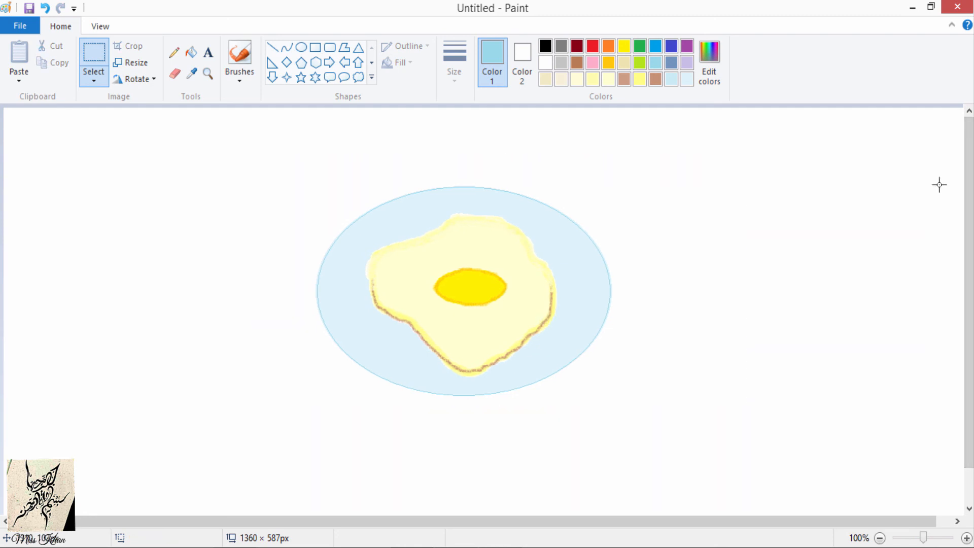